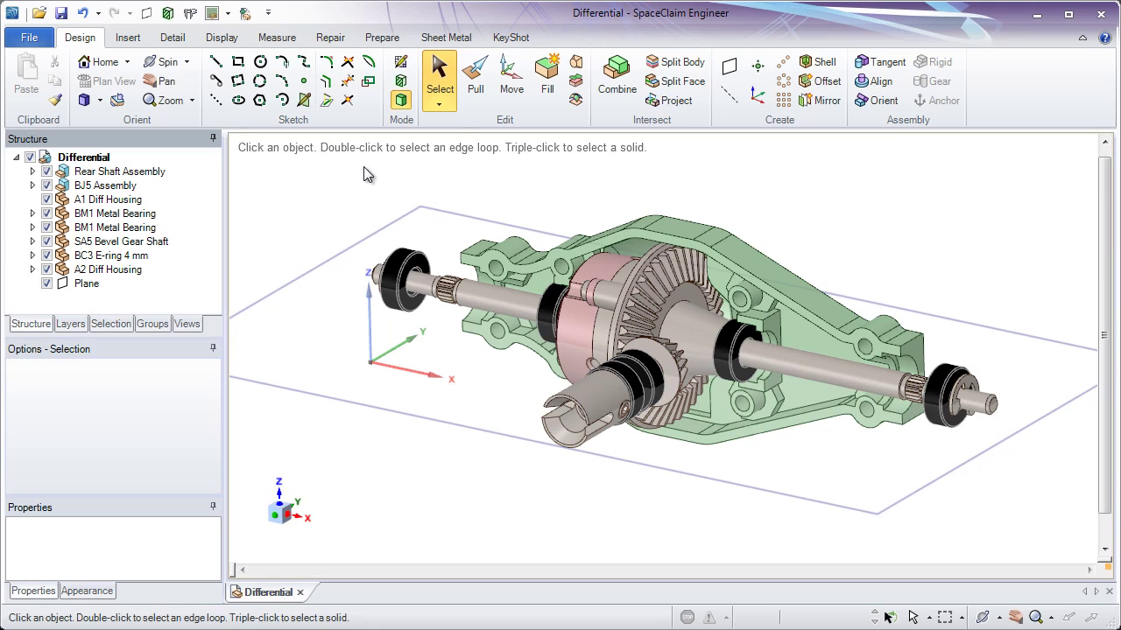
# Switch to the KeyShot ribbon tab to reveal Render and the KeyShot material galleries.
pyautogui.click(501, 39)
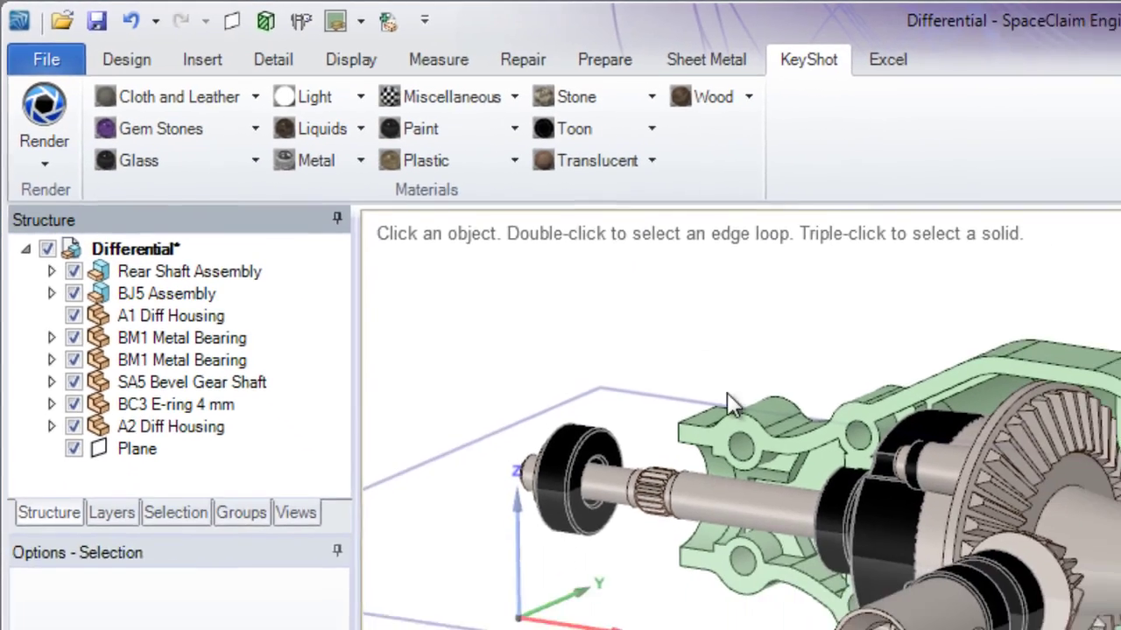
# Paint the two A2 Diff Housing cut faces gloss orange.
pyautogui.click(480, 280)
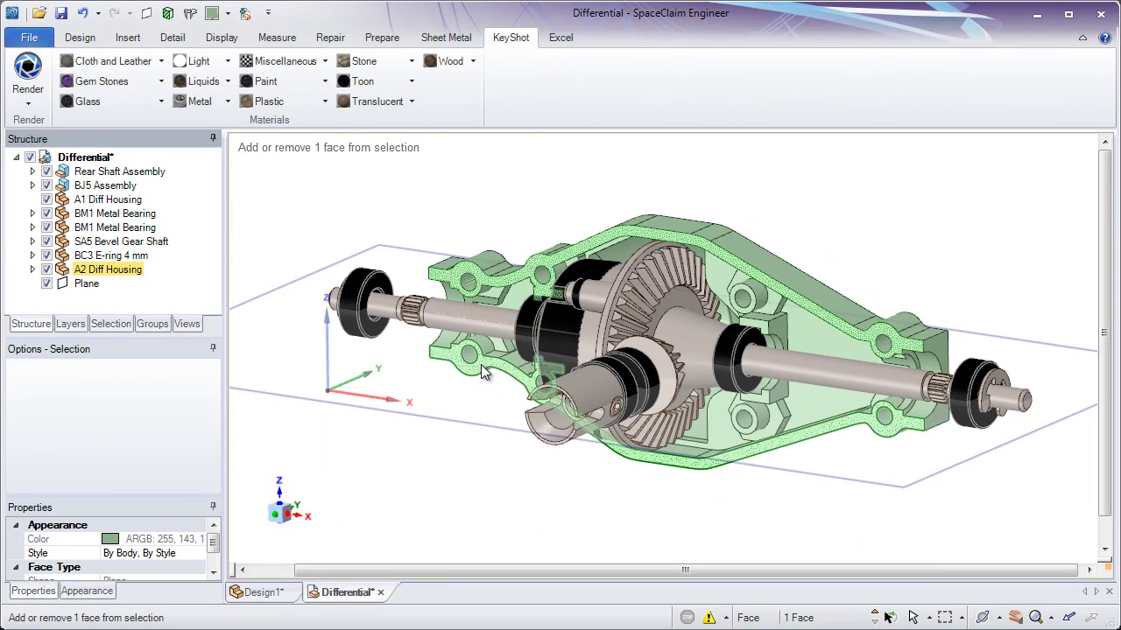
pyautogui.keyDown('ctrl'); pyautogui.click(489, 366); pyautogui.keyUp('ctrl')
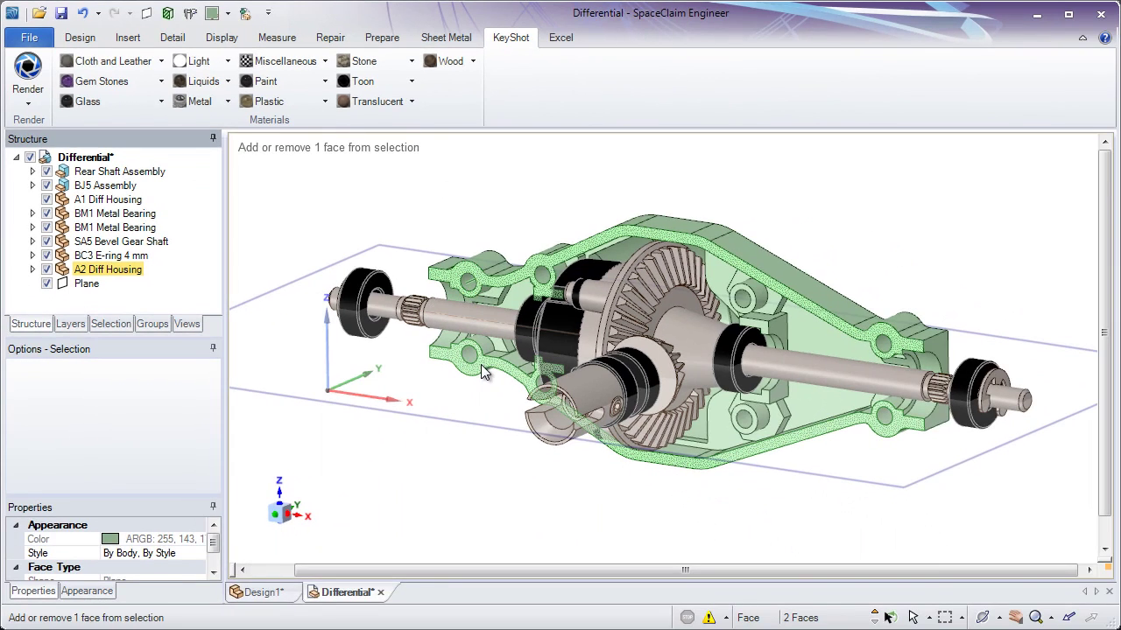
pyautogui.click(289, 83)
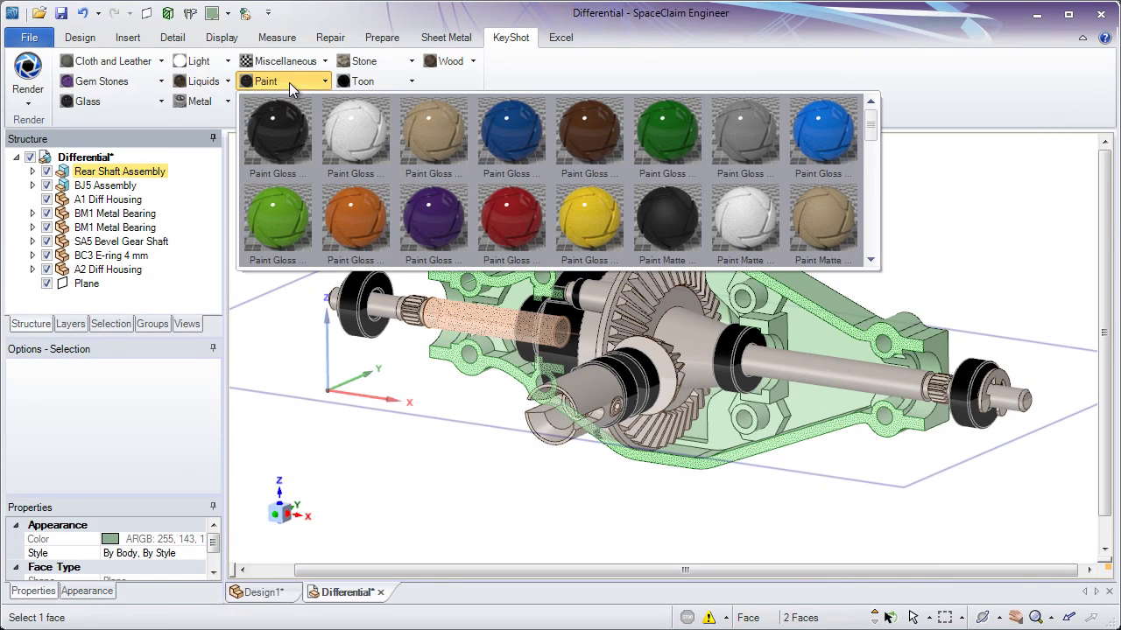
pyautogui.click(360, 212)
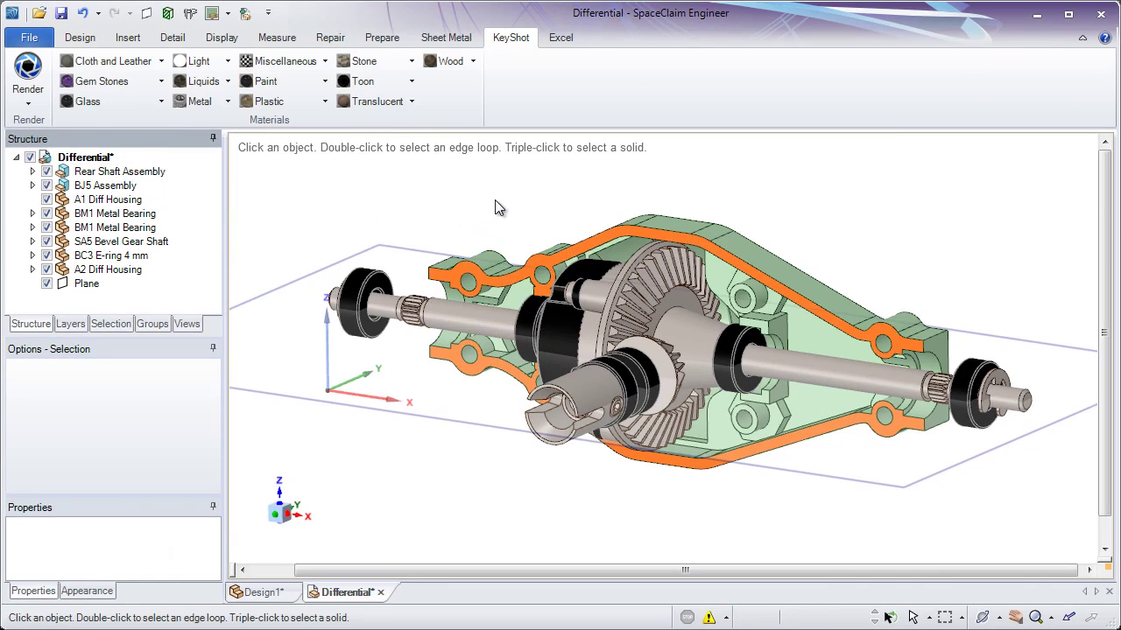
# Paint the whole housing body gloss blue, then send the model to KeyShot for rendering.
pyautogui.tripleClick(493, 263)
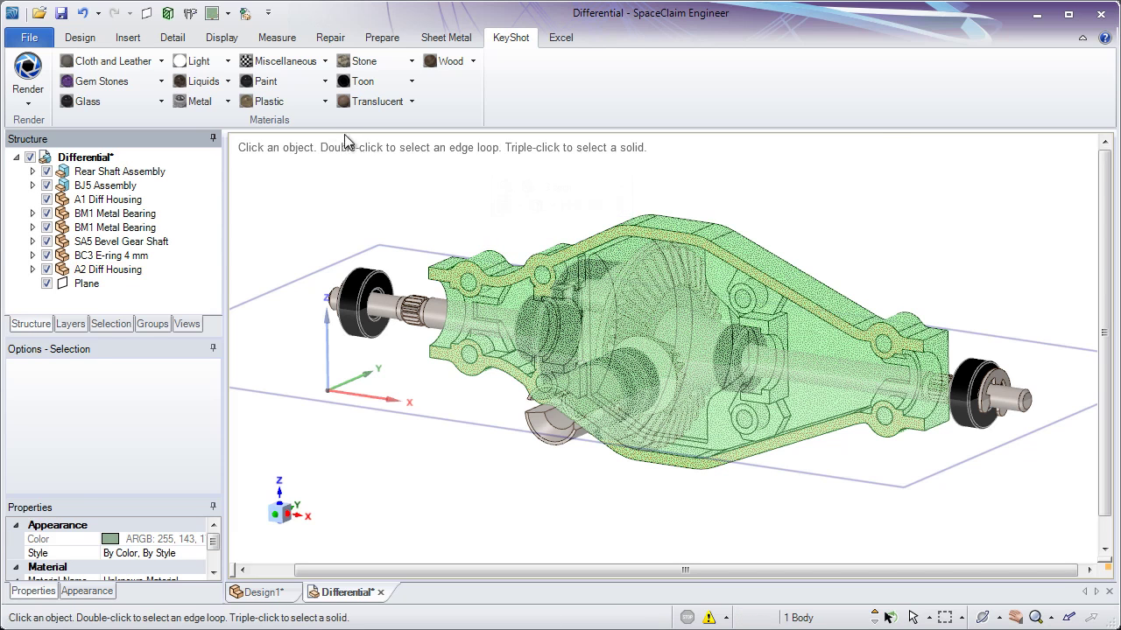
pyautogui.click(322, 82)
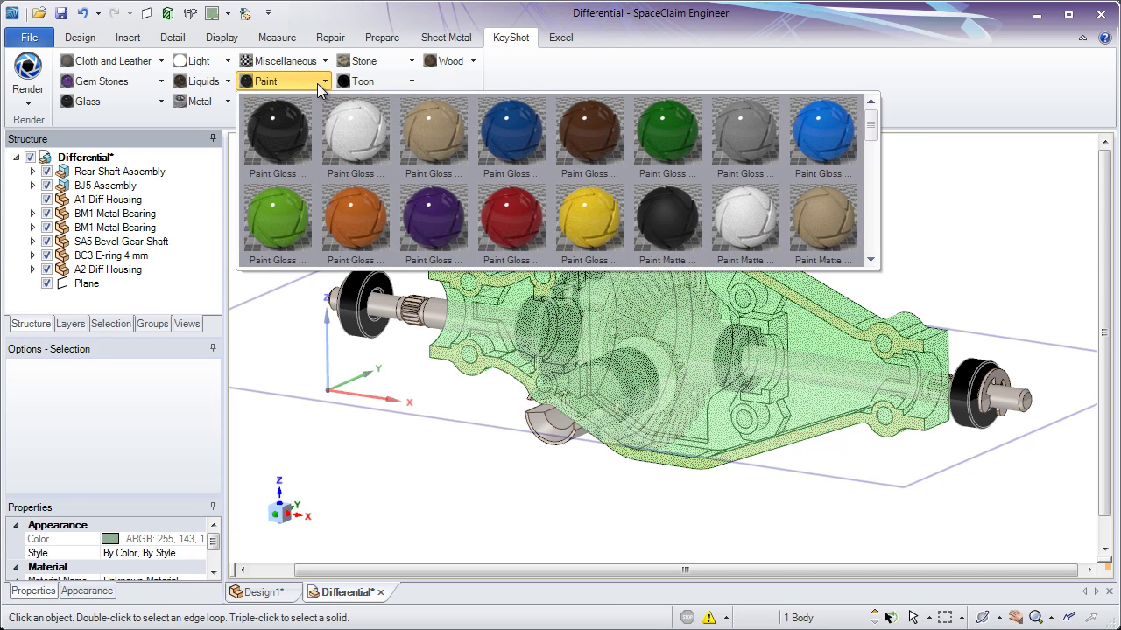
pyautogui.click(505, 150)
pyautogui.click(504, 183)
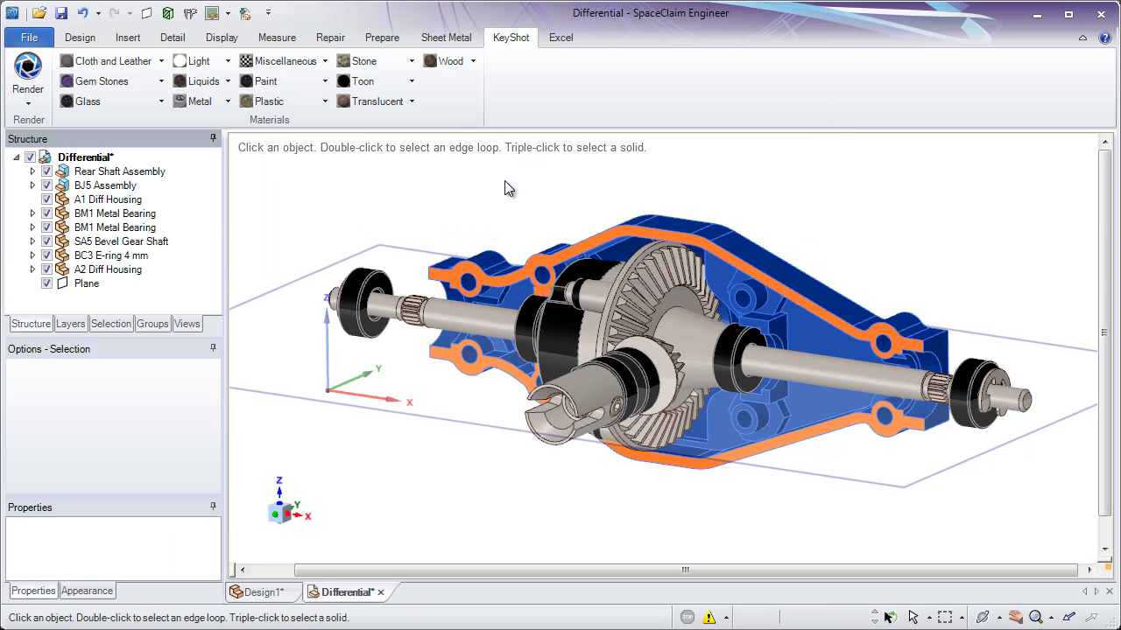
pyautogui.moveTo(502, 185); pyautogui.dragTo(492, 226, button='middle')
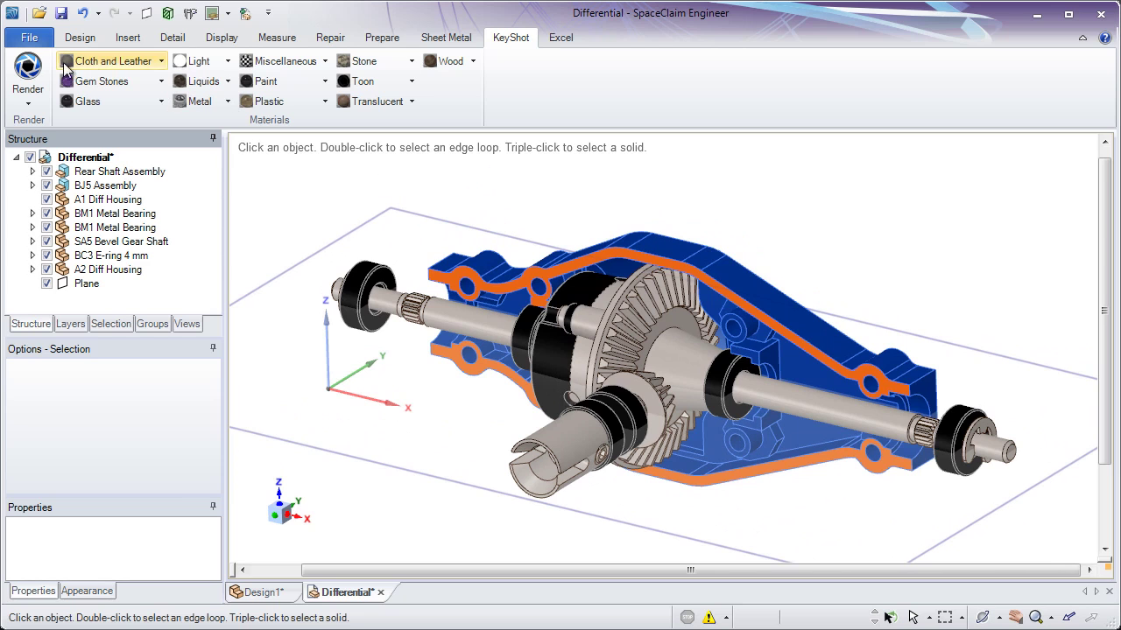
pyautogui.click(27, 70)
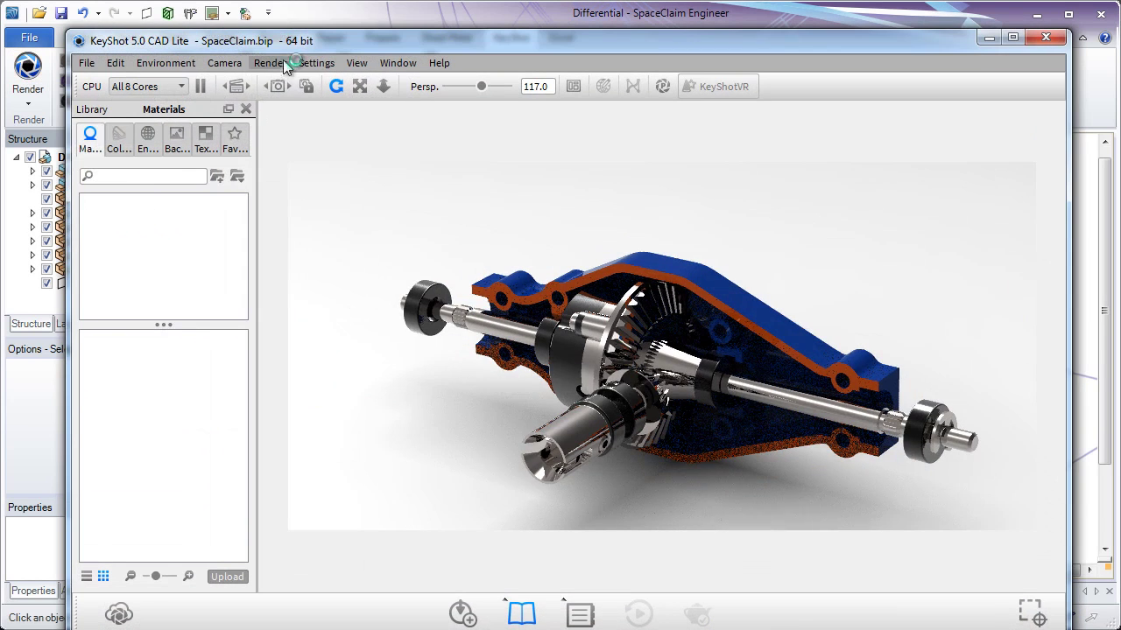
# Raise the KeyShot window and orbit and zoom the camera to a more tilted view.
pyautogui.moveTo(299, 45); pyautogui.dragTo(296, 15)
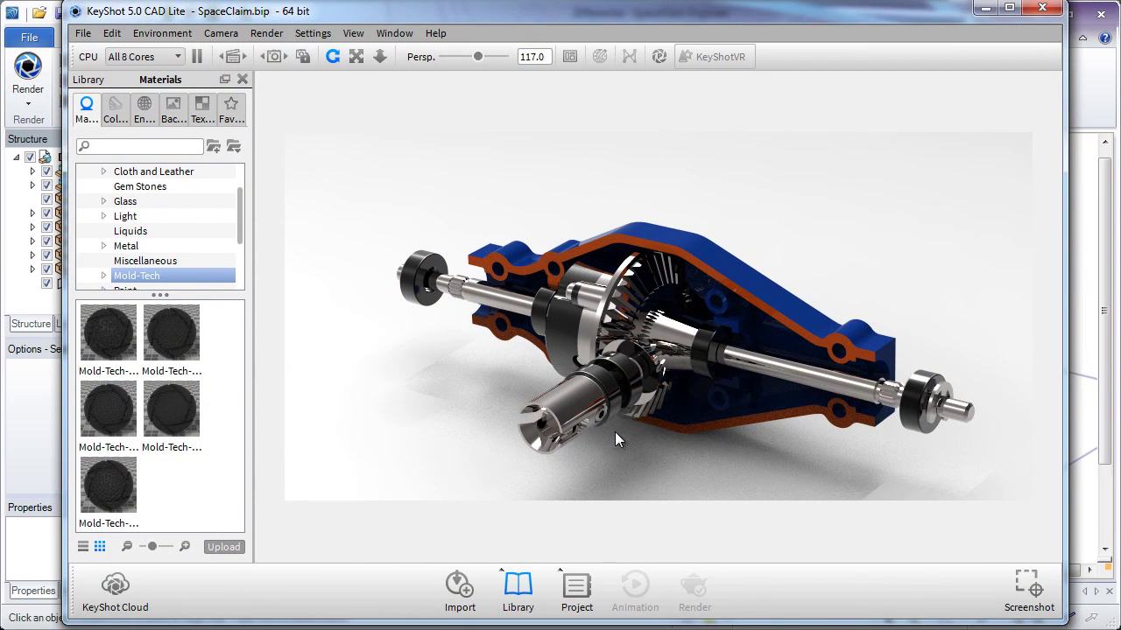
pyautogui.moveTo(653, 354)
pyautogui.mouseDown()
pyautogui.moveTo(569, 313)
pyautogui.moveTo(472, 313)
pyautogui.moveTo(513, 345)
pyautogui.moveTo(663, 348)
pyautogui.mouseUp()
pyautogui.scroll(5, 647, 344)
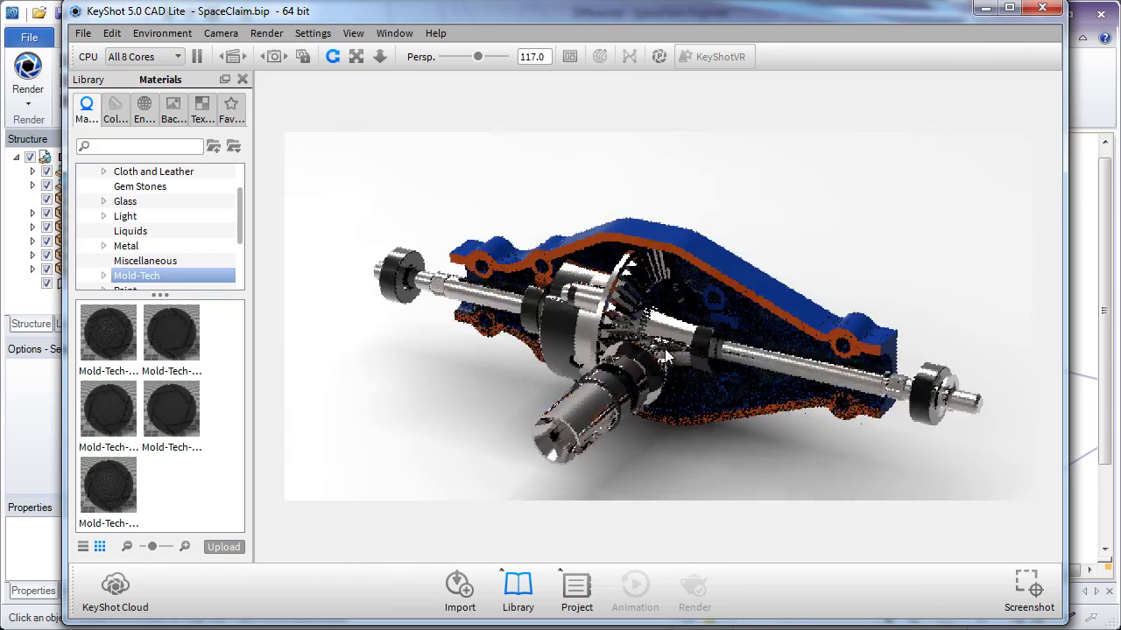
pyautogui.scroll(-3, 625, 331)
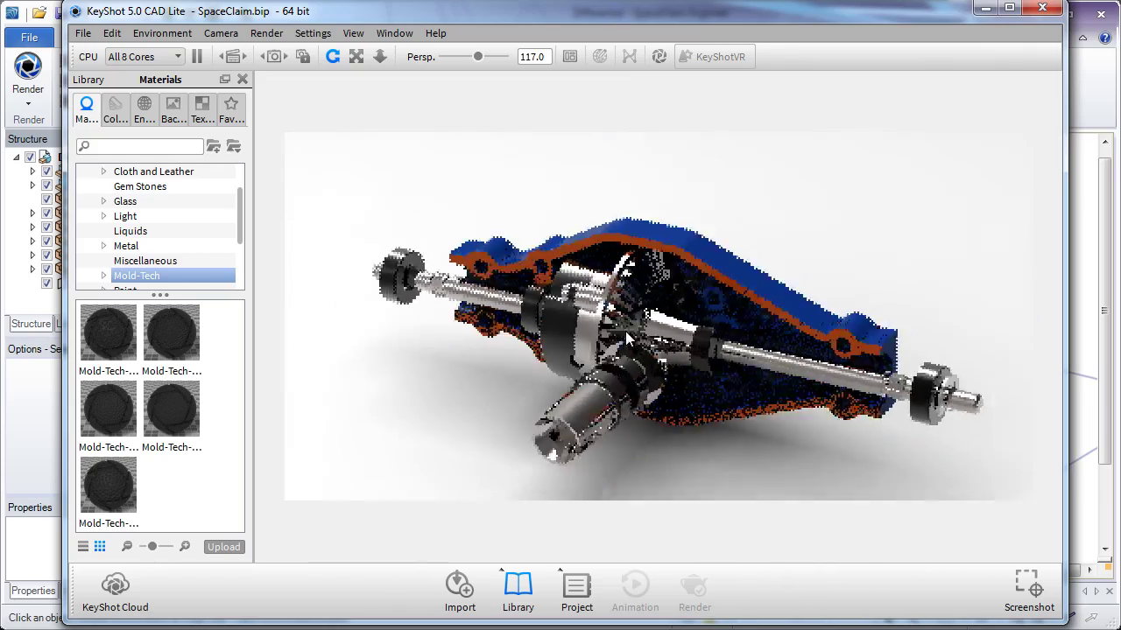
pyautogui.moveTo(625, 331); pyautogui.dragTo(606, 326)
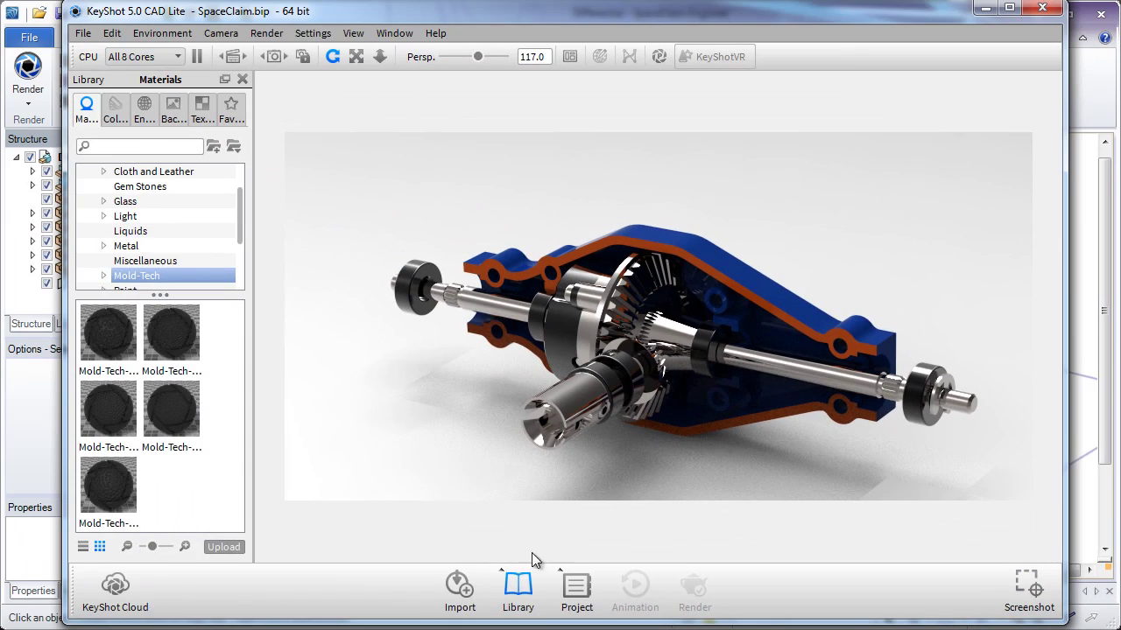
# Drag a black Mold-Tech texture from the Materials library onto the housing, keeping the orange cut faces.
pyautogui.click(521, 585)
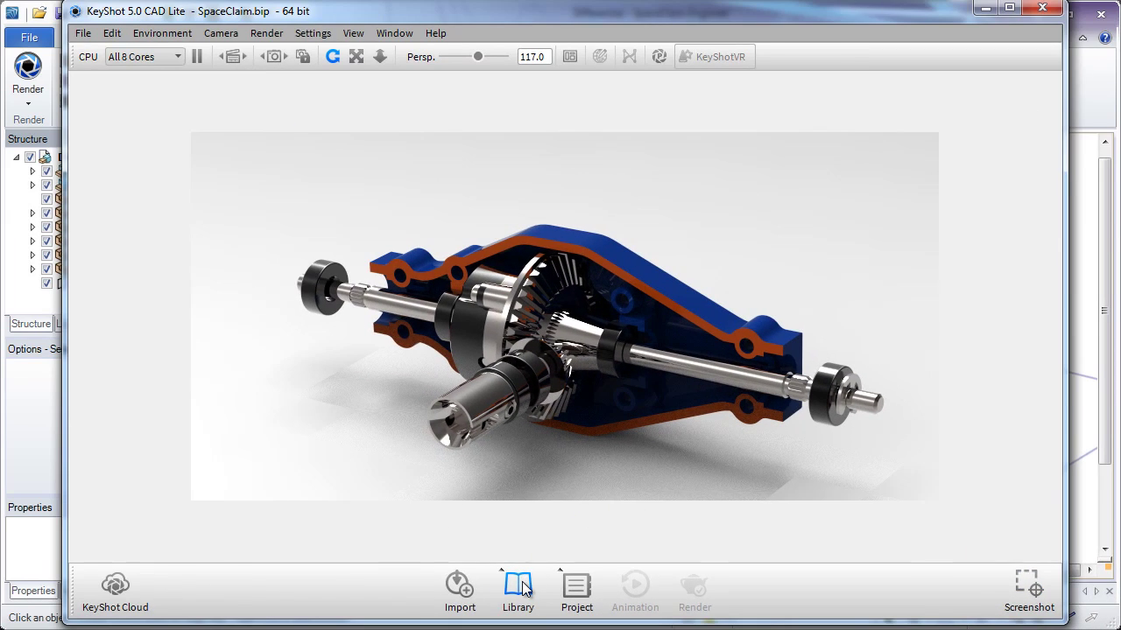
pyautogui.click(574, 589)
pyautogui.click(574, 590)
pyautogui.click(518, 585)
pyautogui.scroll(3, 603, 267)
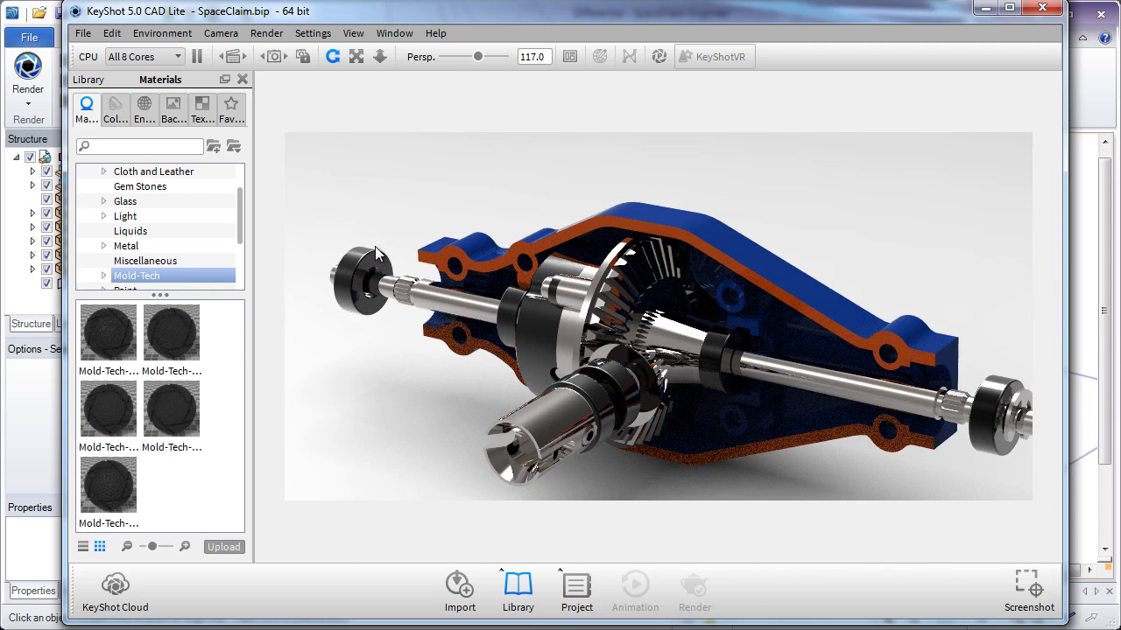
pyautogui.click(131, 246)
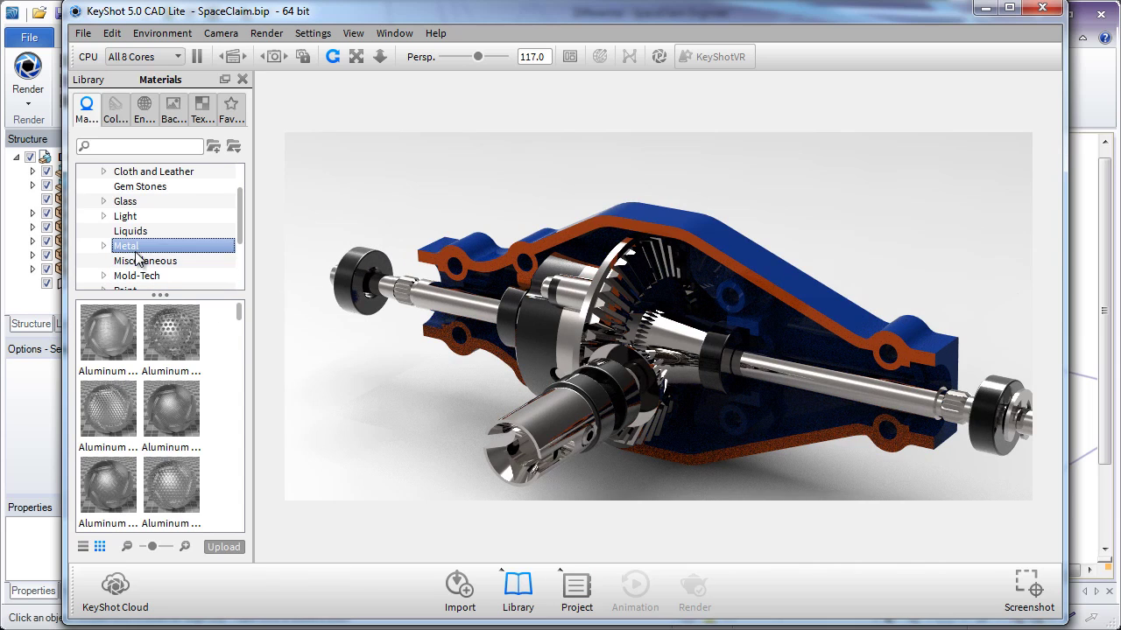
pyautogui.click(140, 261)
pyautogui.click(138, 275)
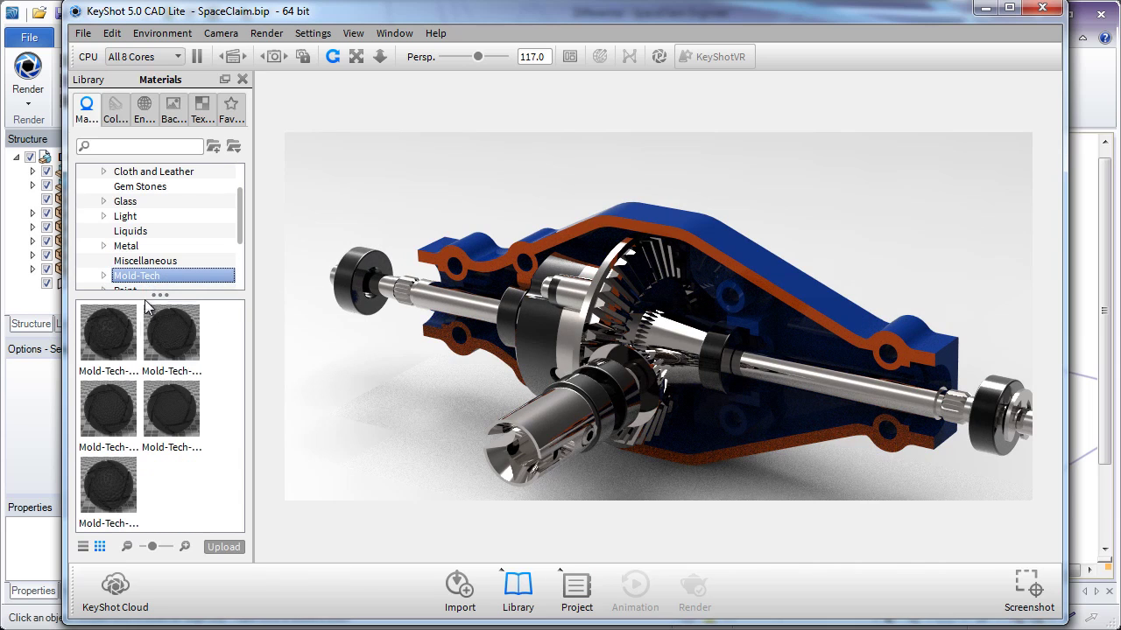
pyautogui.moveTo(114, 355); pyautogui.dragTo(462, 275)
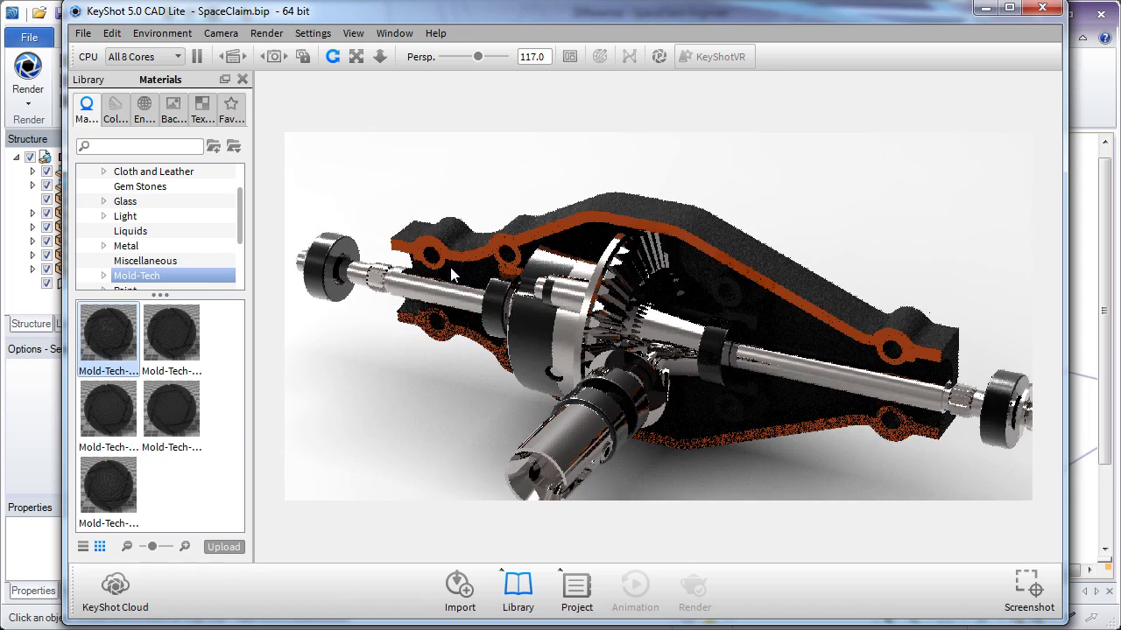
pyautogui.scroll(-2, 395, 226)
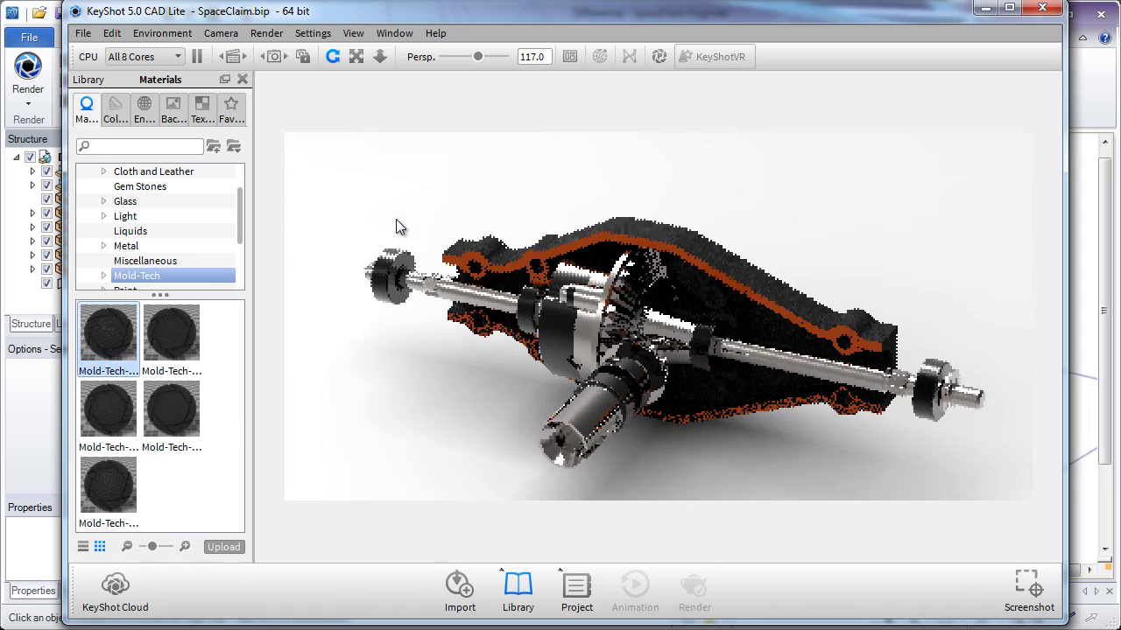
# Try several lighting environments, settling on the outdoor hdri-location grass-field HDRI.
pyautogui.click(145, 106)
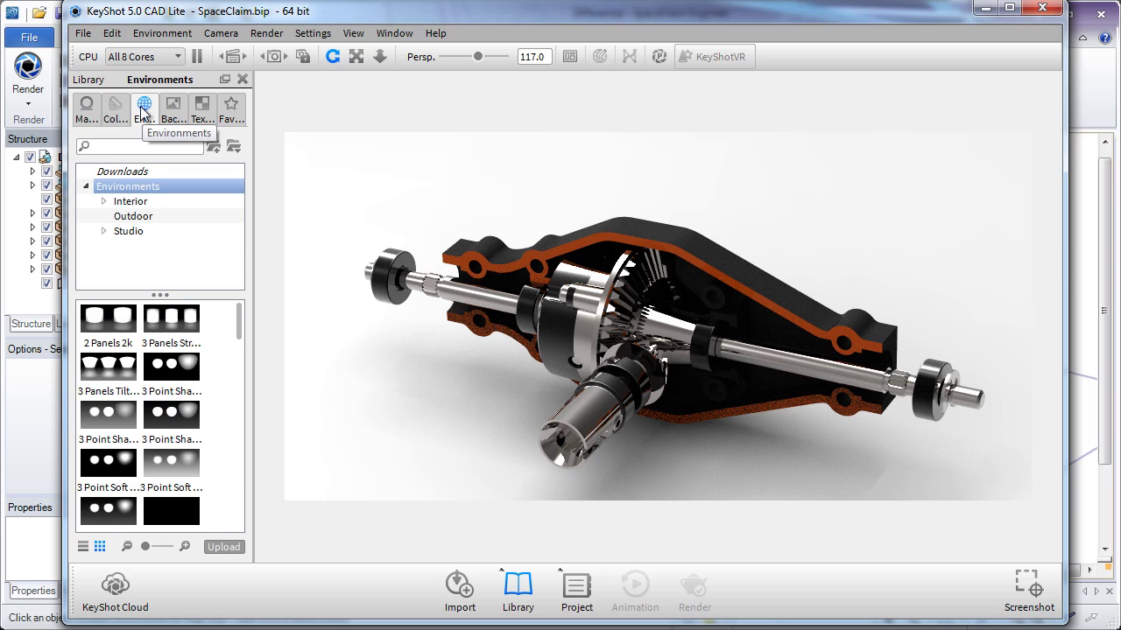
pyautogui.moveTo(171, 368); pyautogui.dragTo(362, 322)
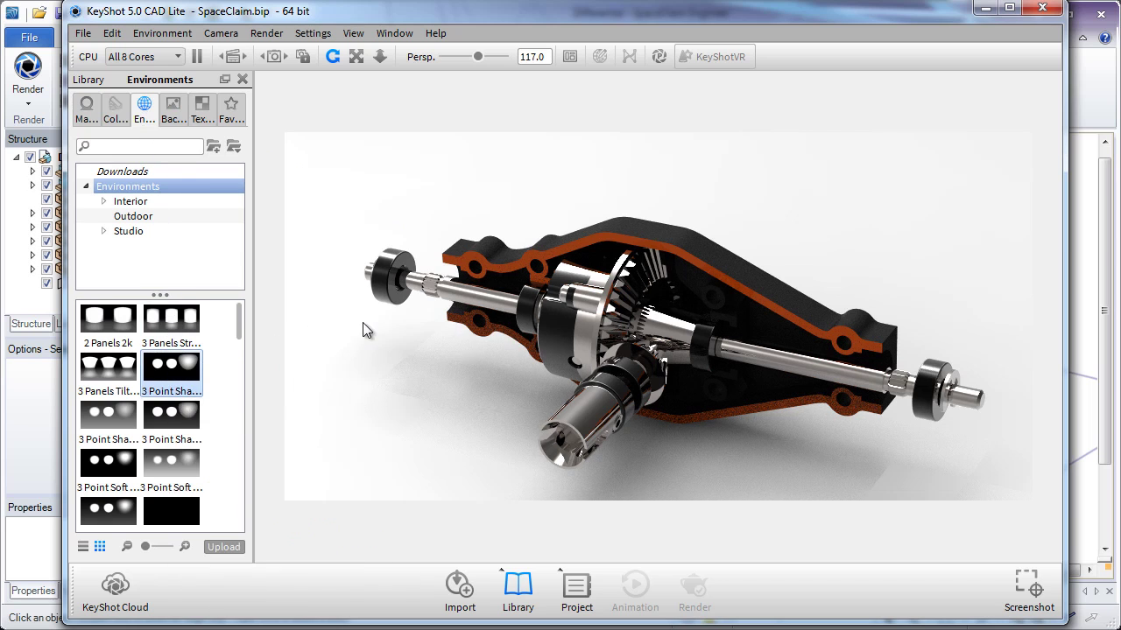
pyautogui.moveTo(172, 413); pyautogui.dragTo(407, 348)
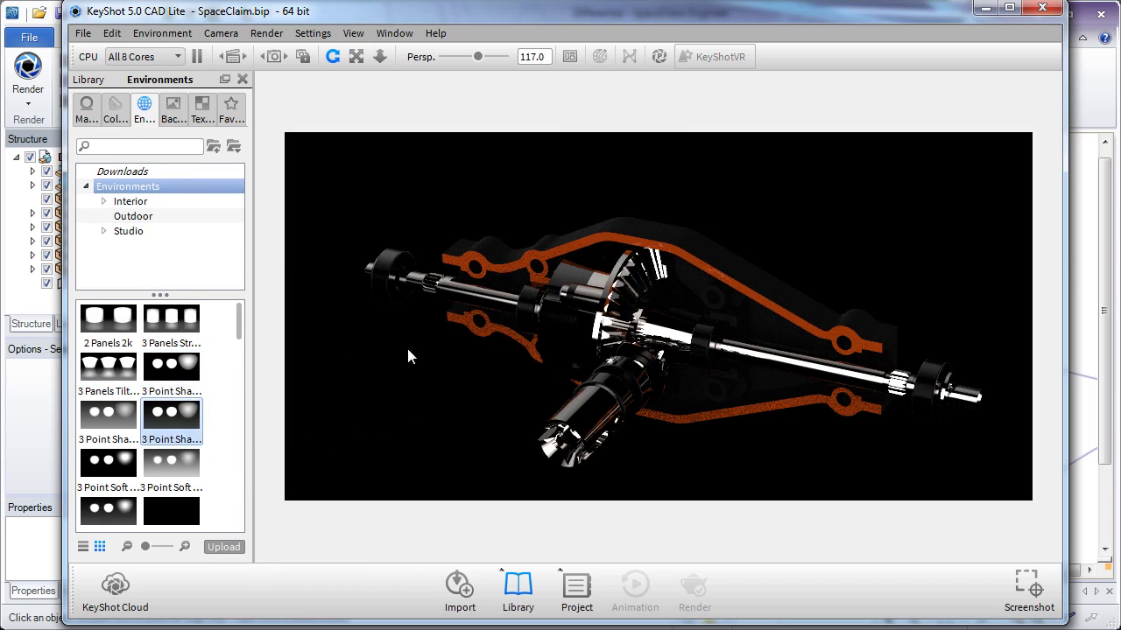
pyautogui.moveTo(127, 422); pyautogui.dragTo(393, 372)
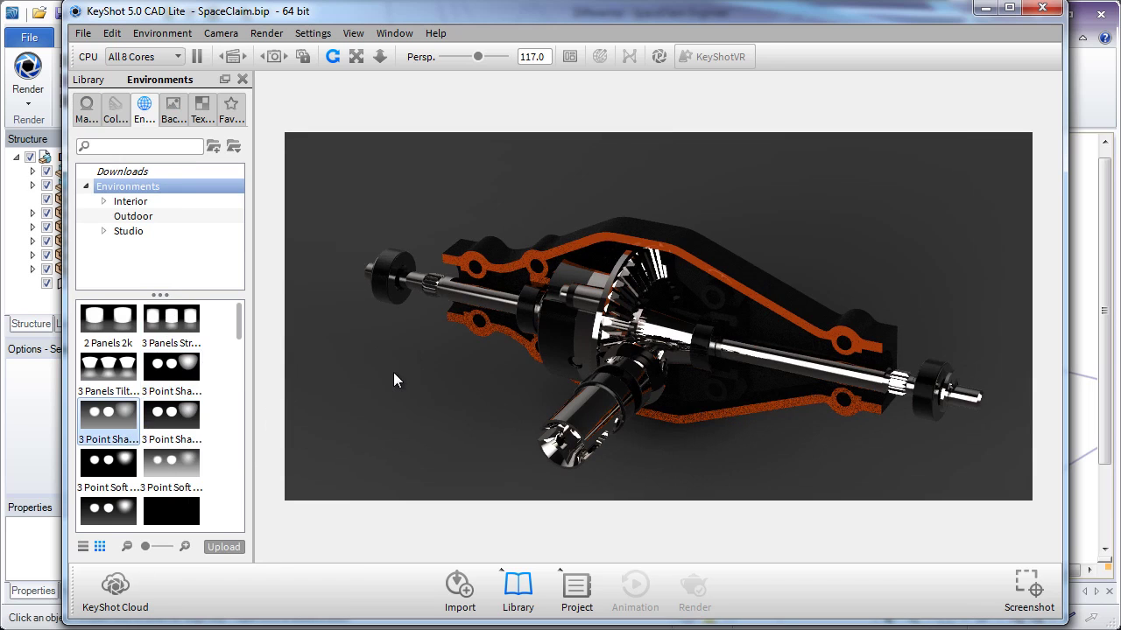
pyautogui.scroll(-3, 180, 438)
pyautogui.scroll(-3, 180, 438)
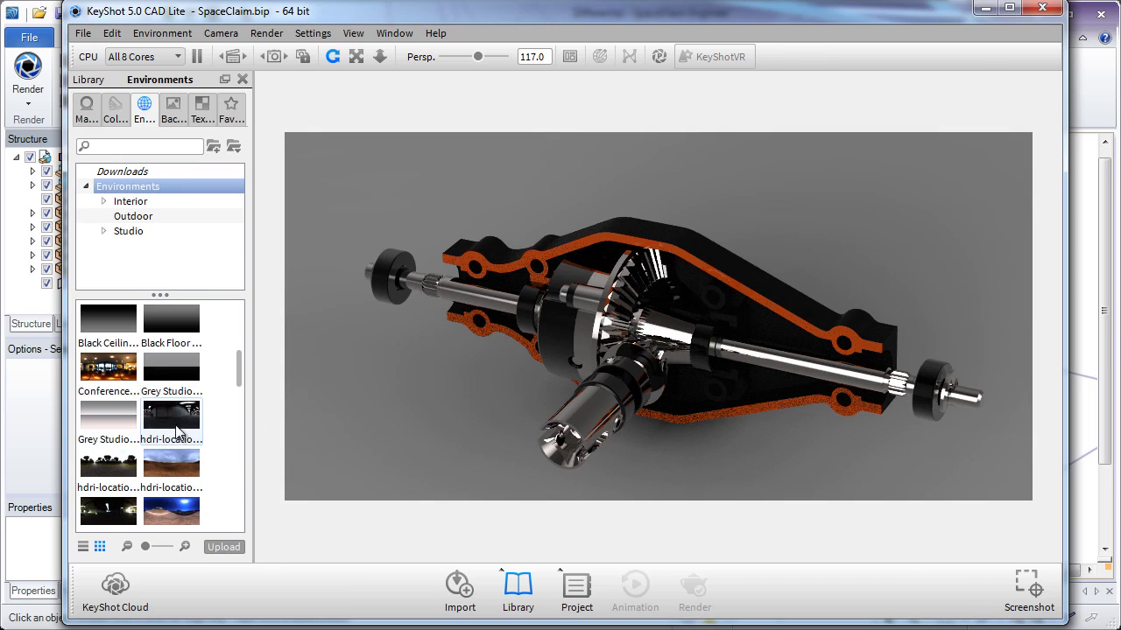
pyautogui.moveTo(114, 464); pyautogui.dragTo(457, 360)
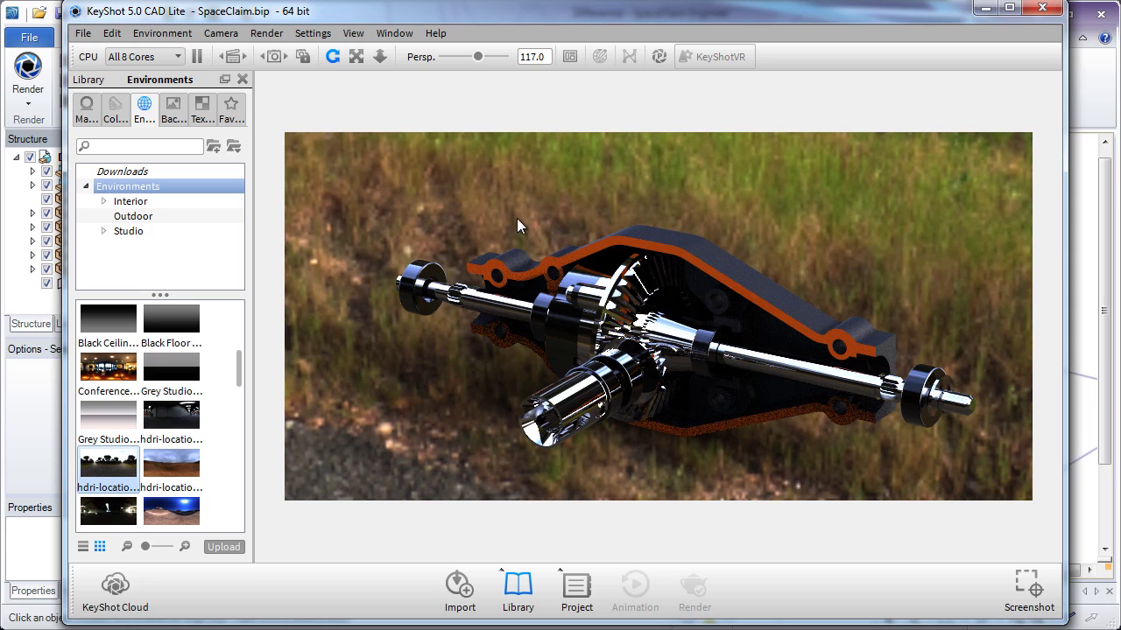
# Set the background to a plain white colour and switch off ground shadows.
pyautogui.click(161, 33)
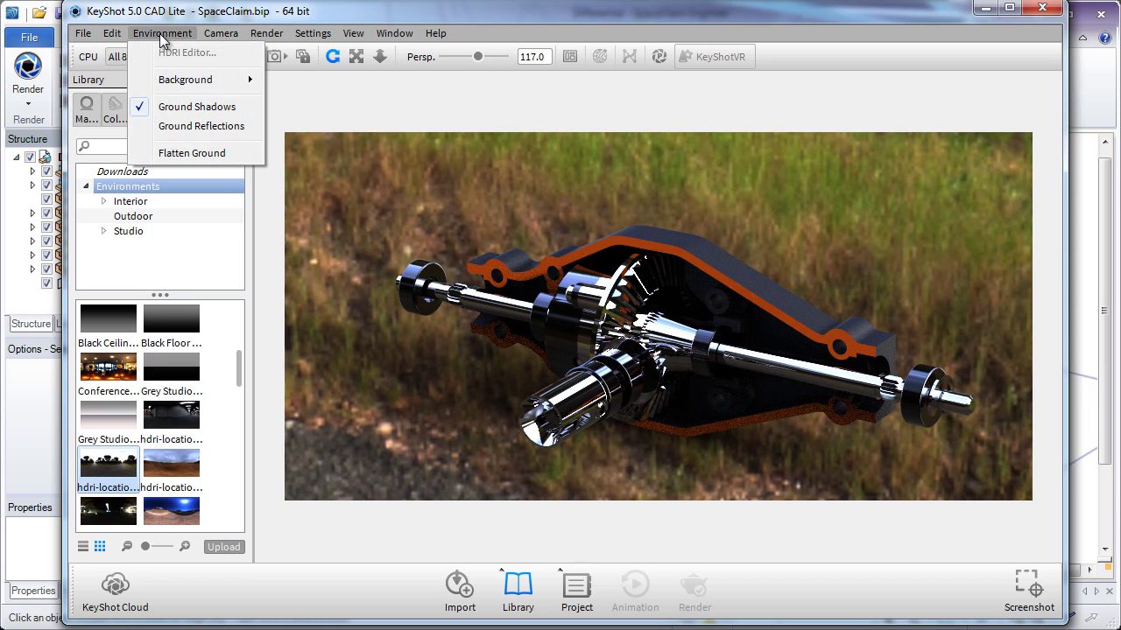
pyautogui.moveTo(200, 81)
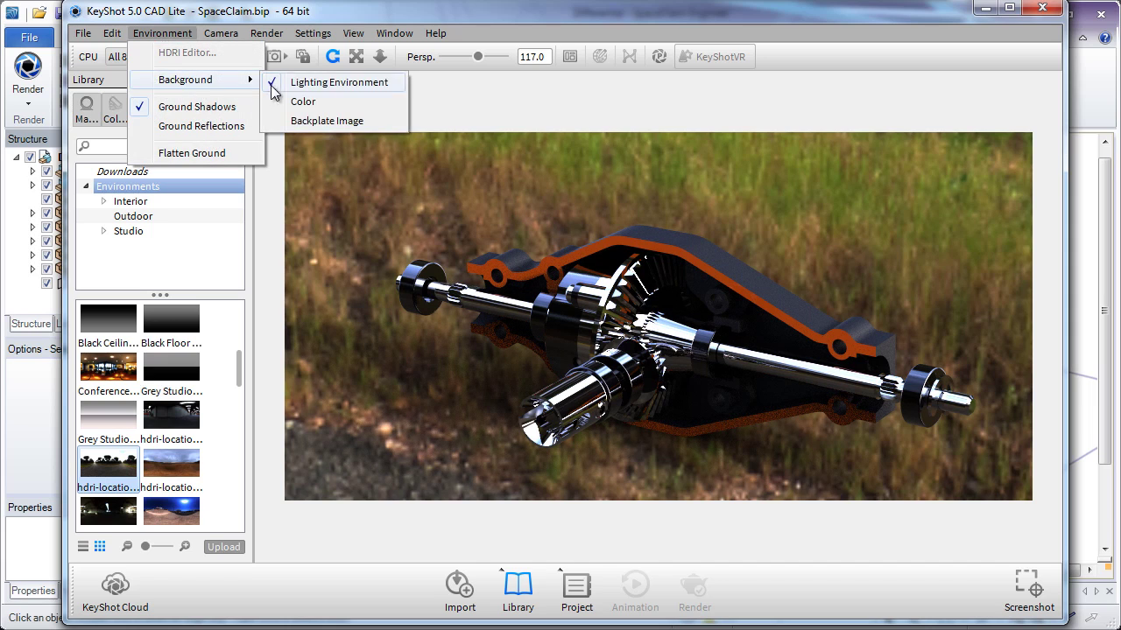
pyautogui.click(302, 103)
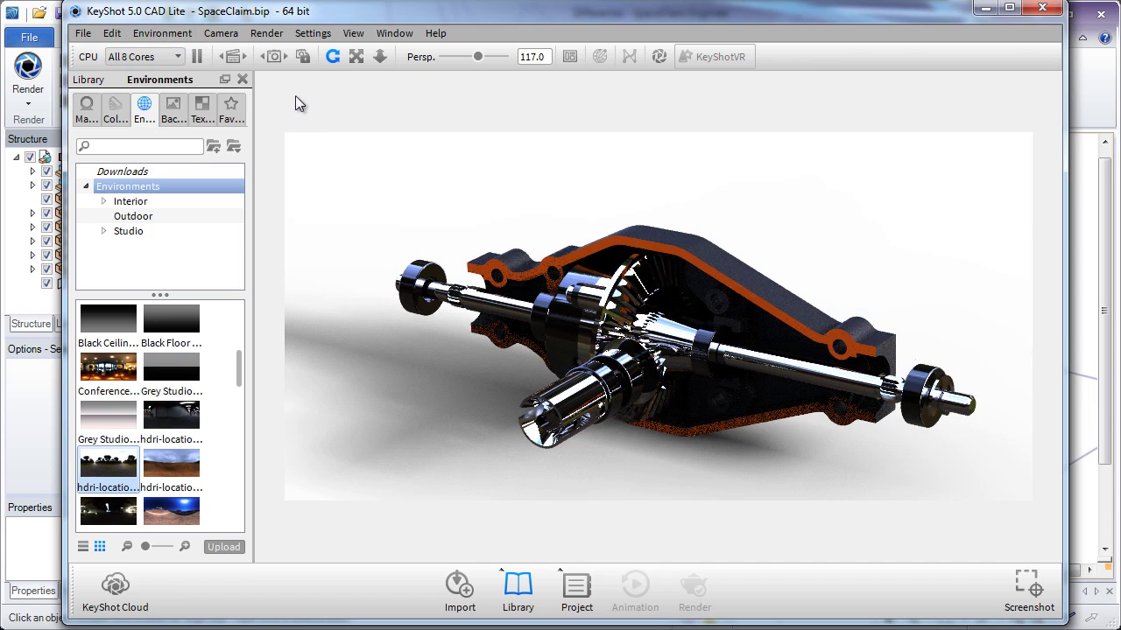
pyautogui.click(141, 34)
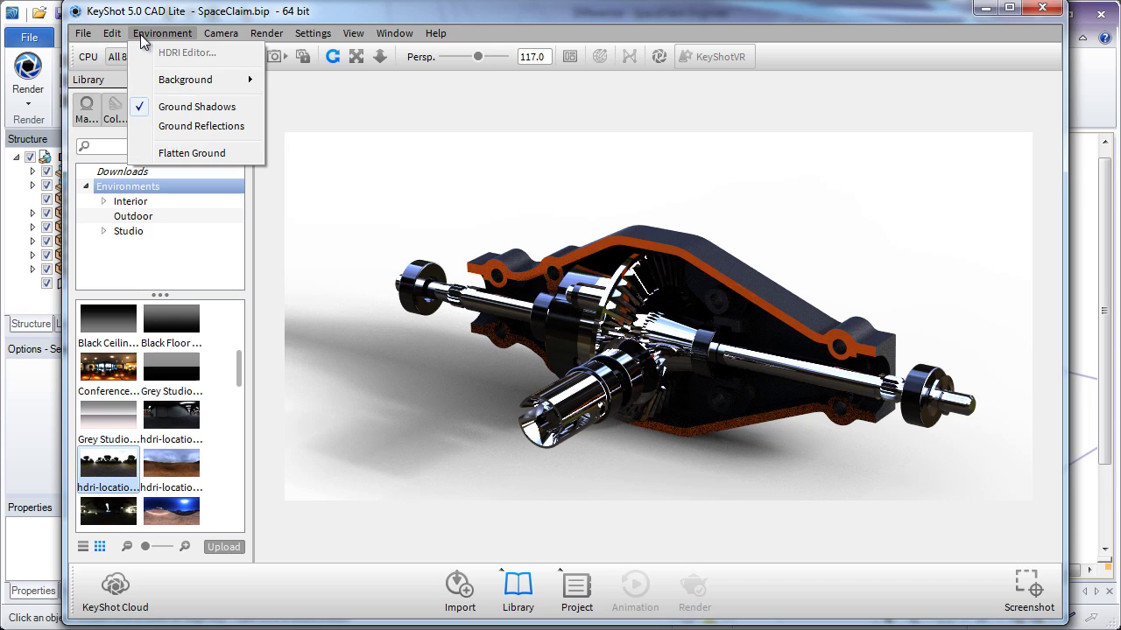
pyautogui.click(191, 109)
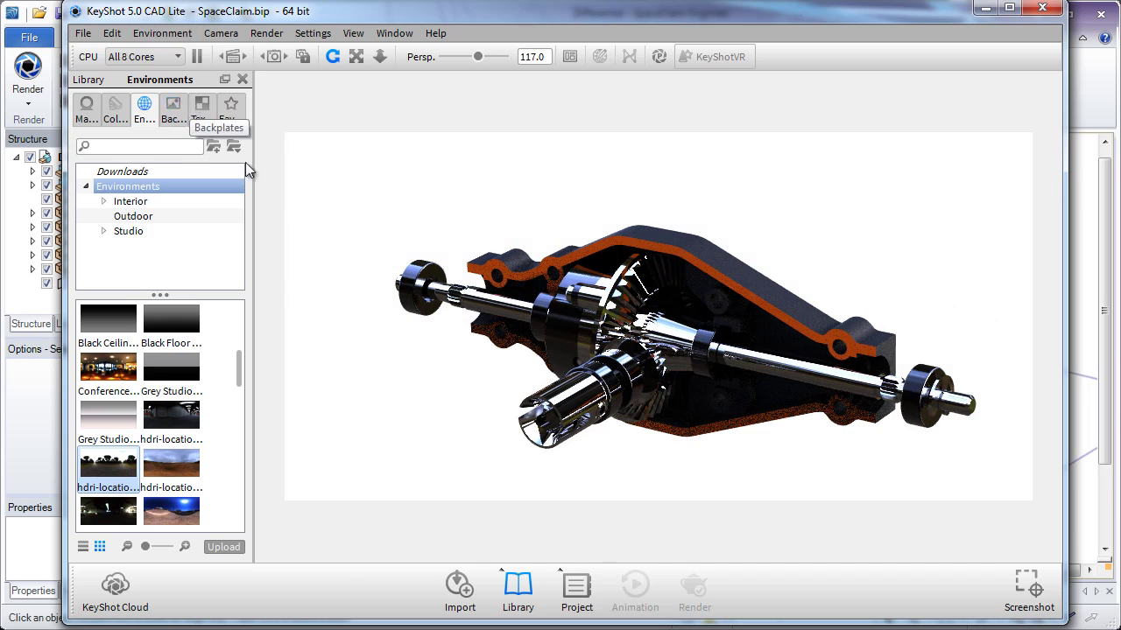
# Open the housing's Mold-Tech-11160 plastic material in the Project Material tab, roughness 0.233.
pyautogui.click(524, 588)
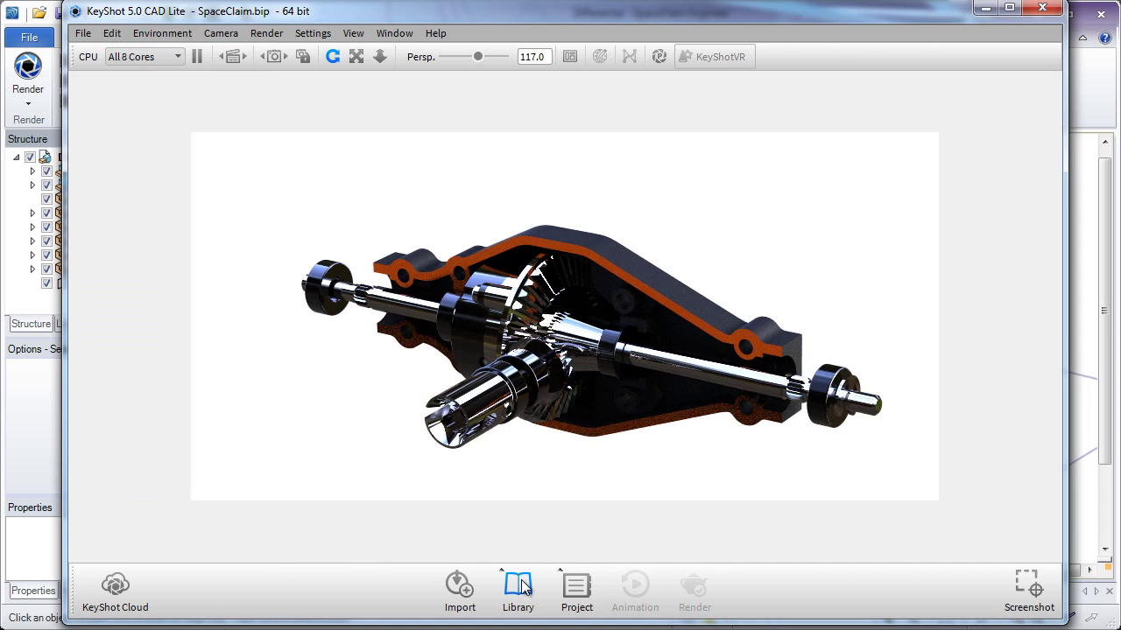
pyautogui.click(576, 590)
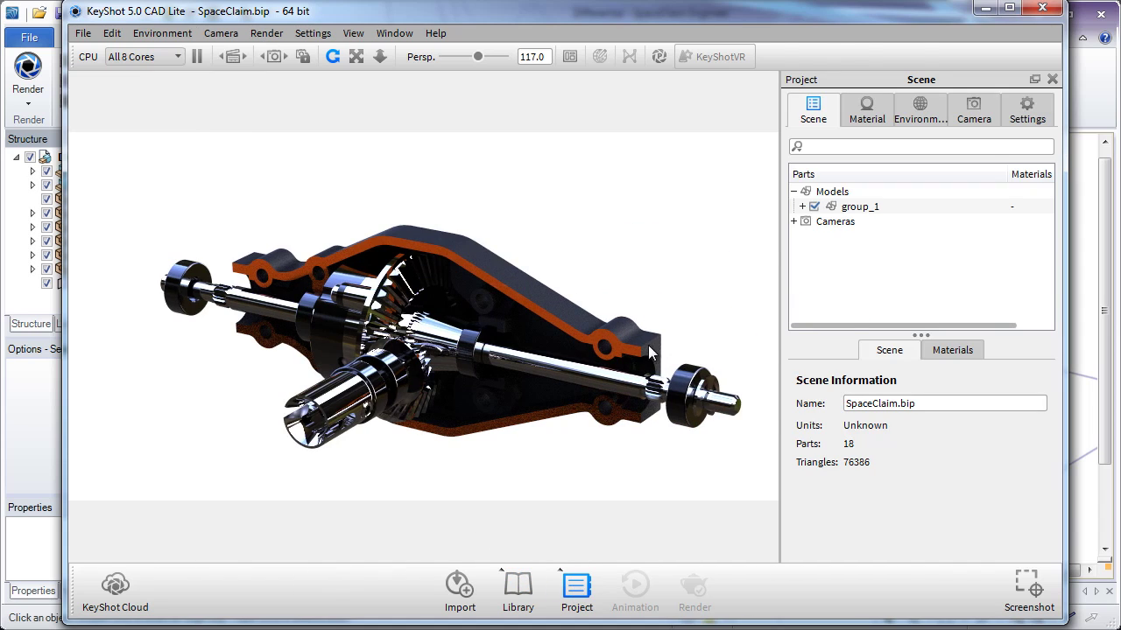
pyautogui.click(866, 130)
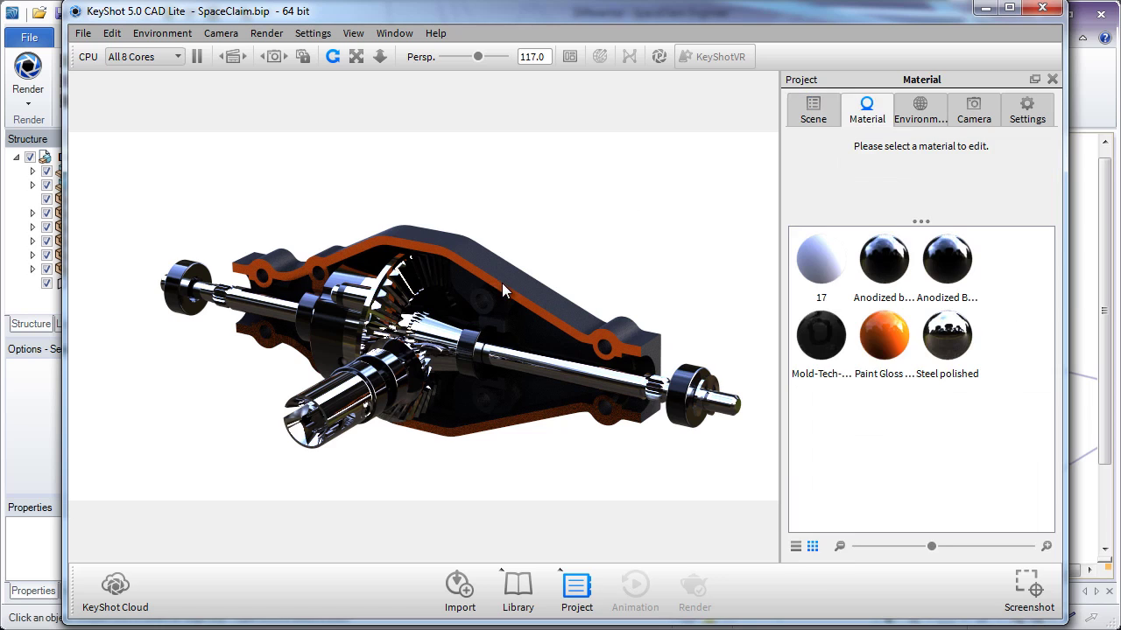
pyautogui.moveTo(505, 277); pyautogui.dragTo(499, 295)
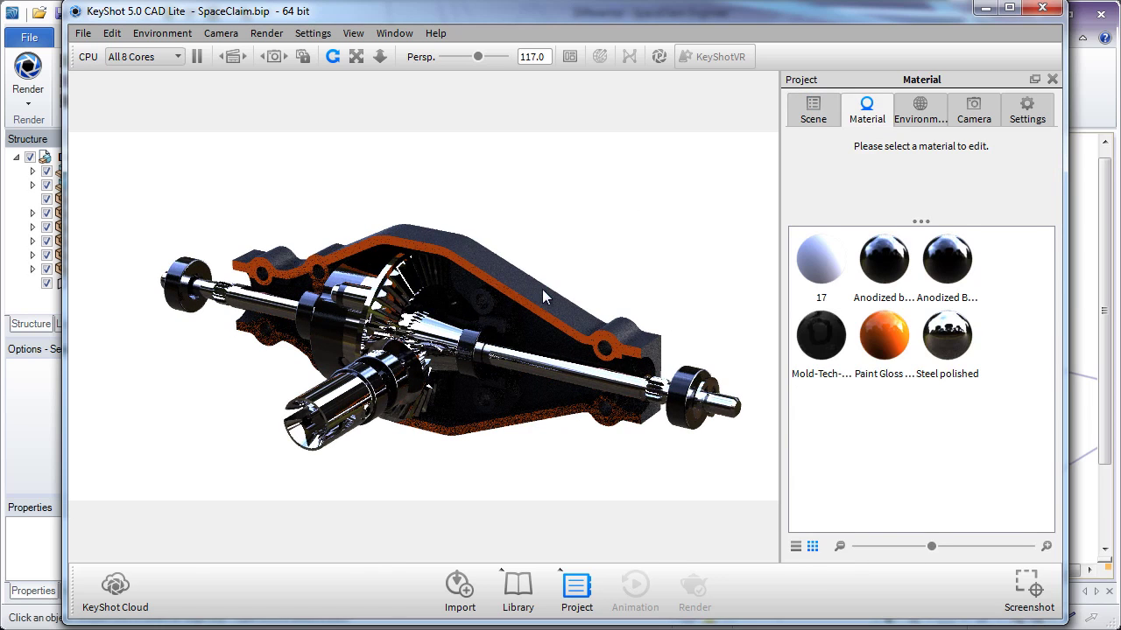
pyautogui.doubleClick(542, 289)
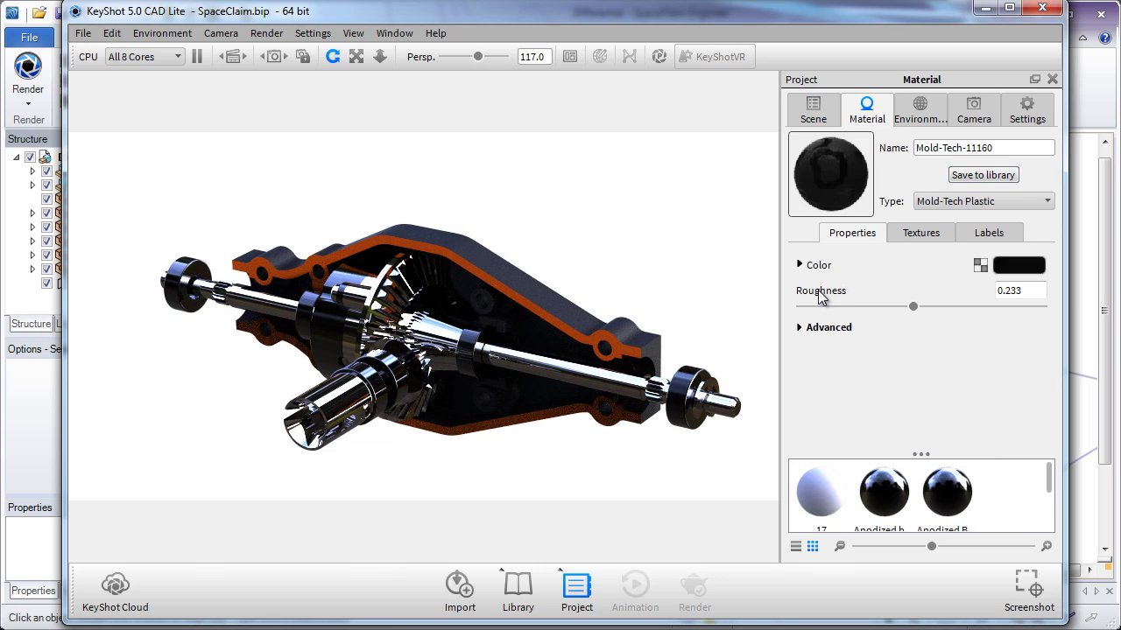
pyautogui.click(800, 329)
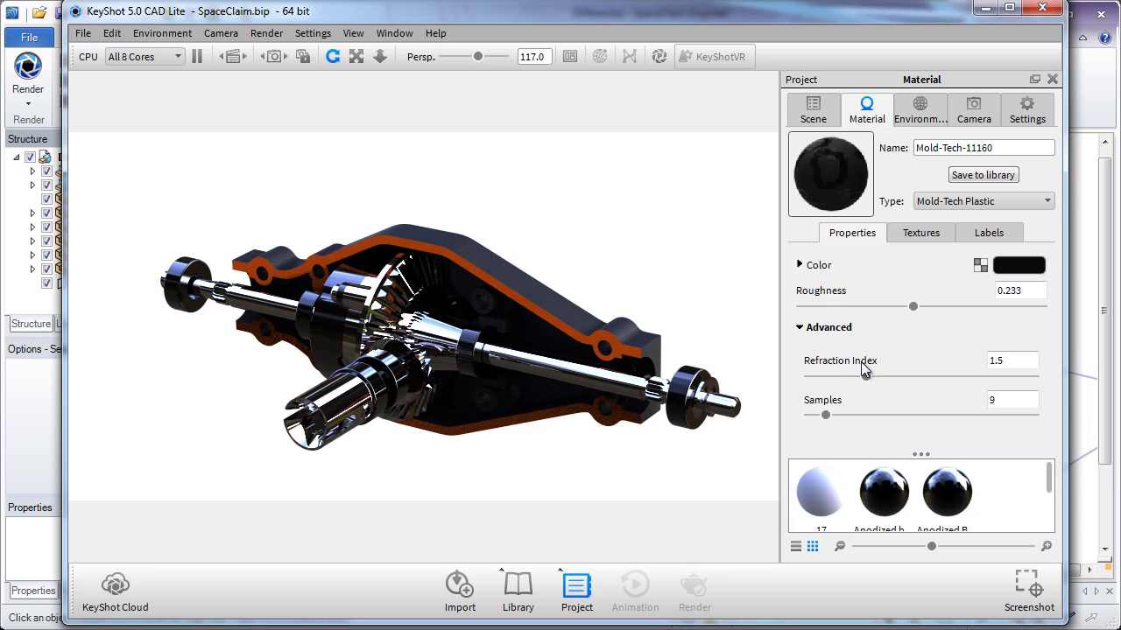
pyautogui.click(802, 330)
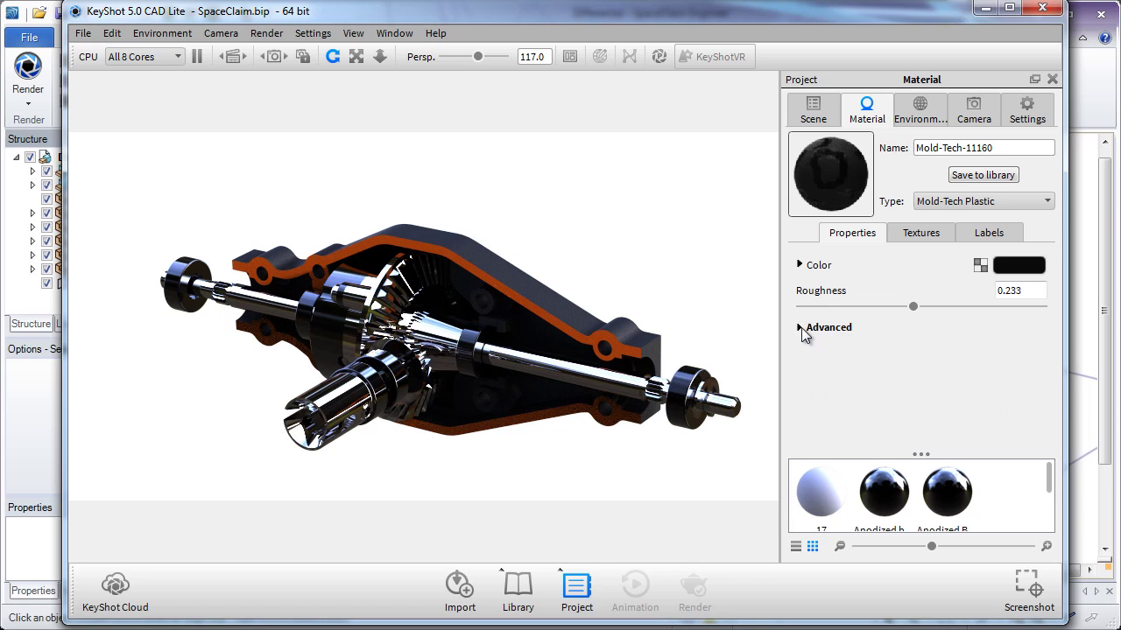
# Expand group_1 in the Scene tree and select the black housing, part 15.
pyautogui.click(810, 112)
pyautogui.click(802, 207)
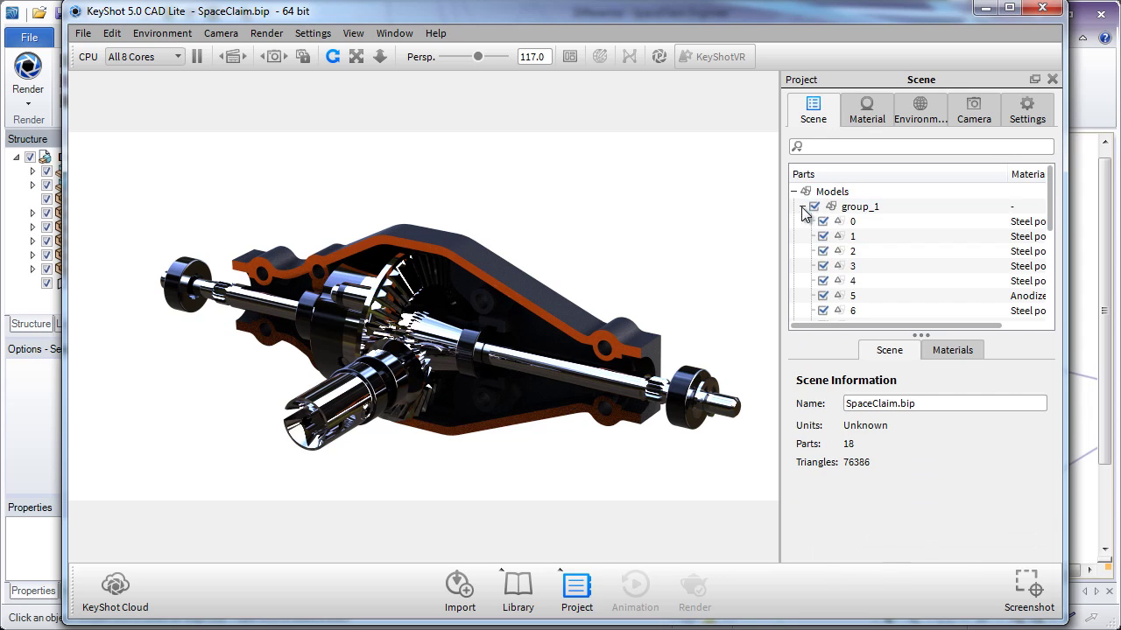
pyautogui.click(854, 265)
pyautogui.scroll(-4, 854, 265)
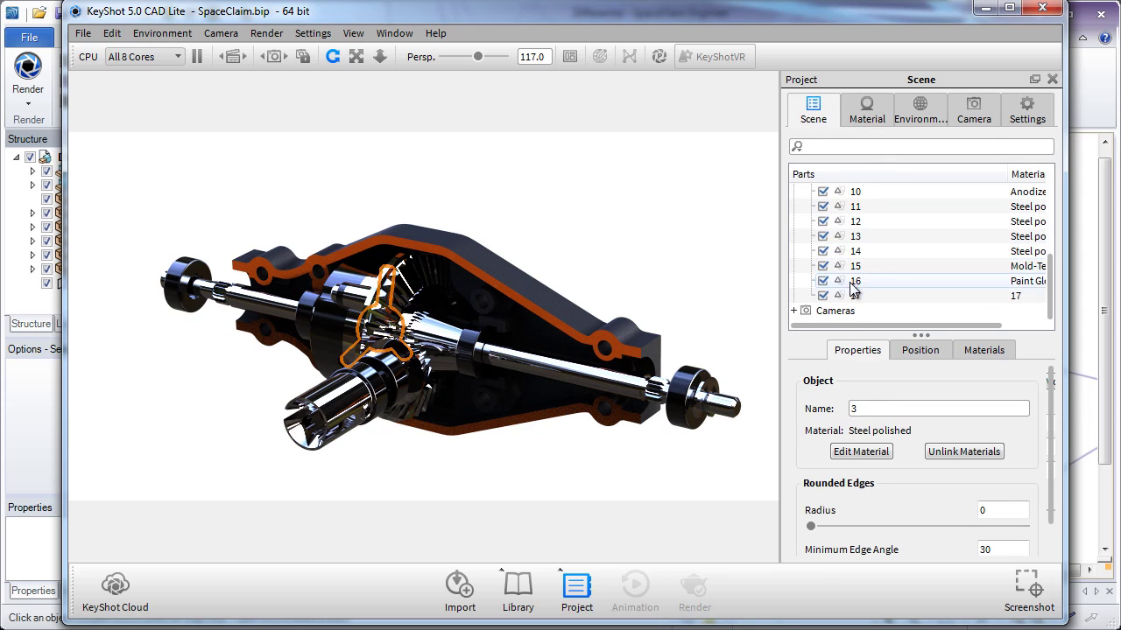
pyautogui.click(856, 280)
pyautogui.click(858, 294)
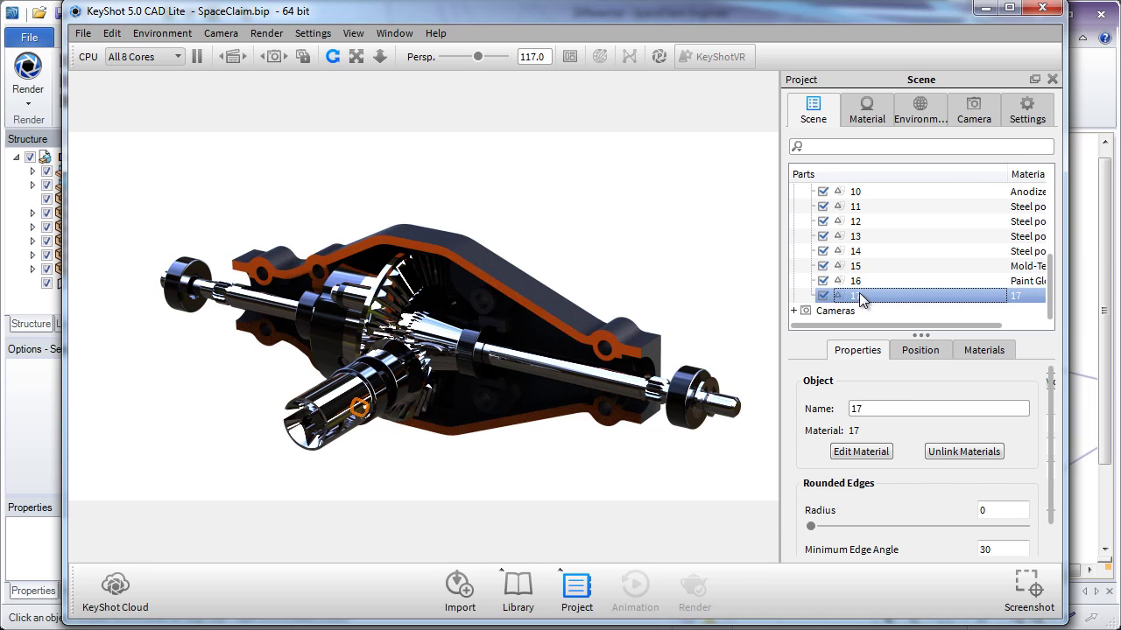
pyautogui.click(571, 308)
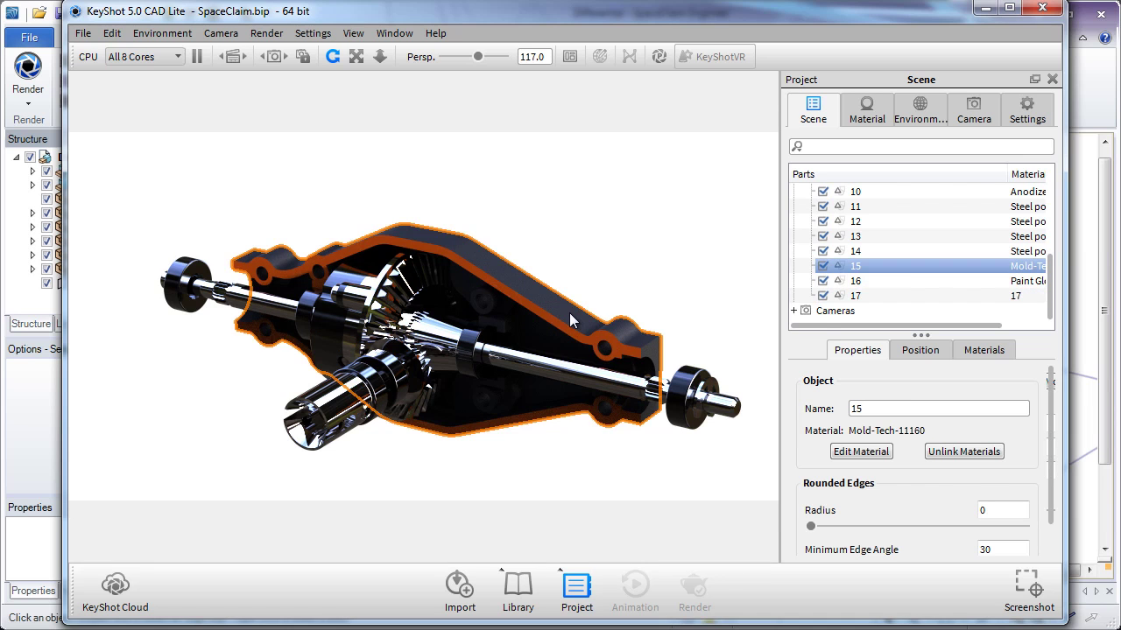
pyautogui.scroll(5, 662, 354)
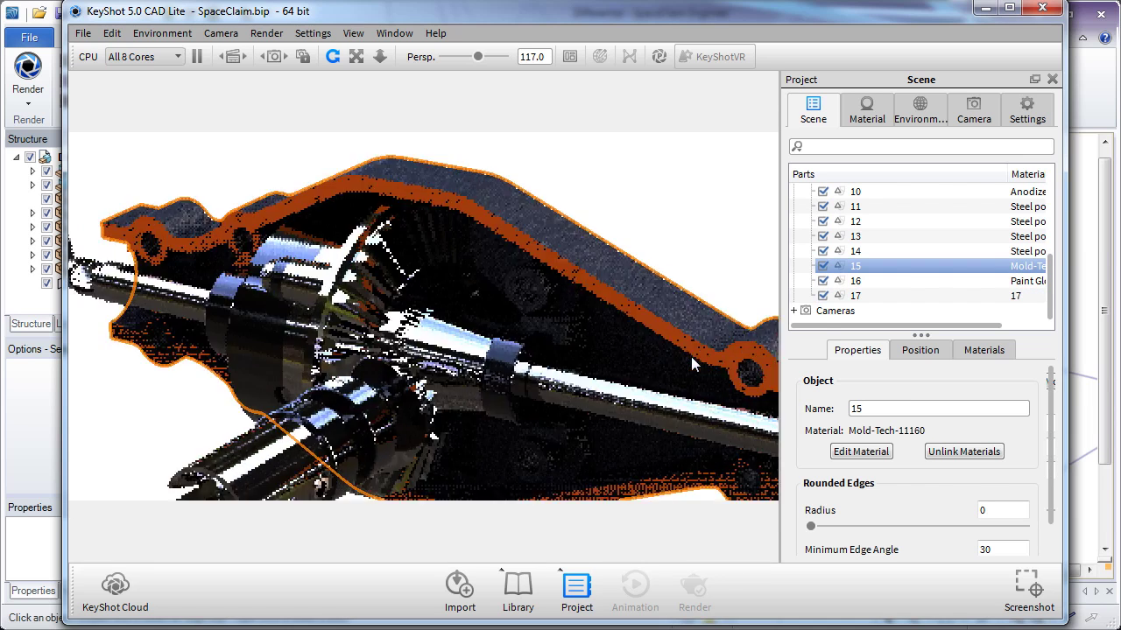
pyautogui.moveTo(693, 427); pyautogui.dragTo(506, 352)
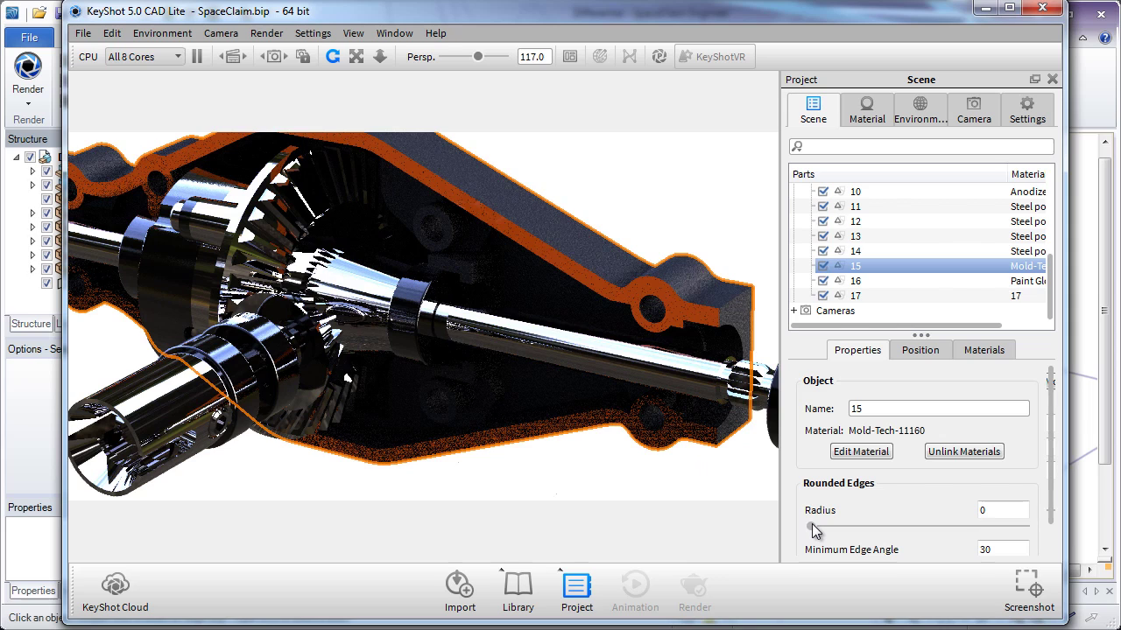
# Set the housing's Rounded Edges radius to 0.004.
pyautogui.moveTo(812, 523); pyautogui.dragTo(815, 523)
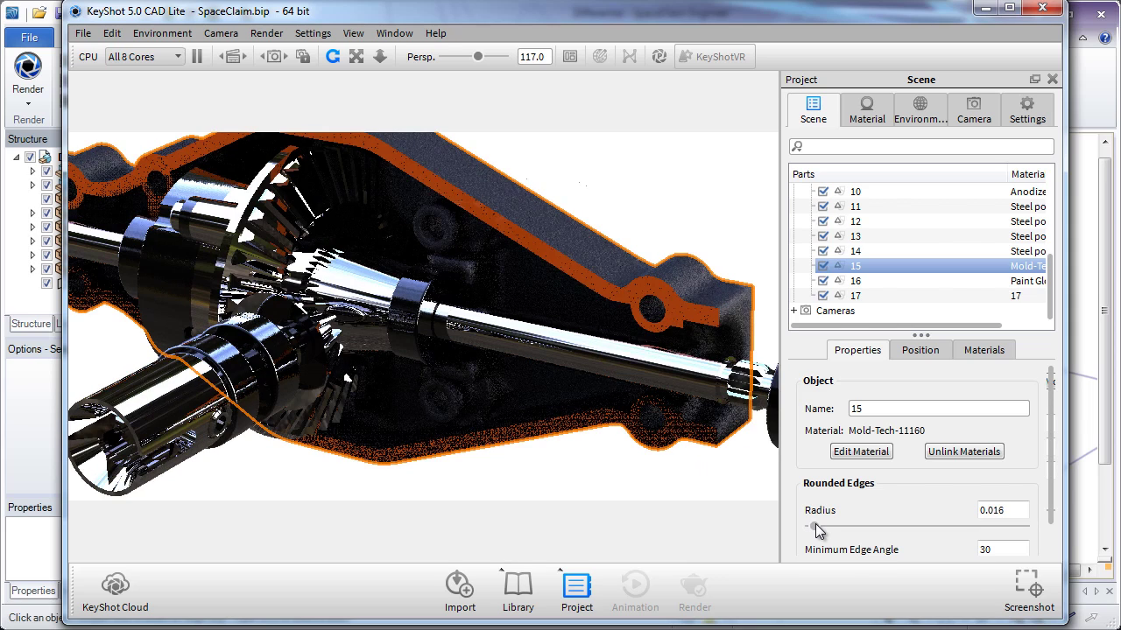
pyautogui.doubleClick(992, 509)
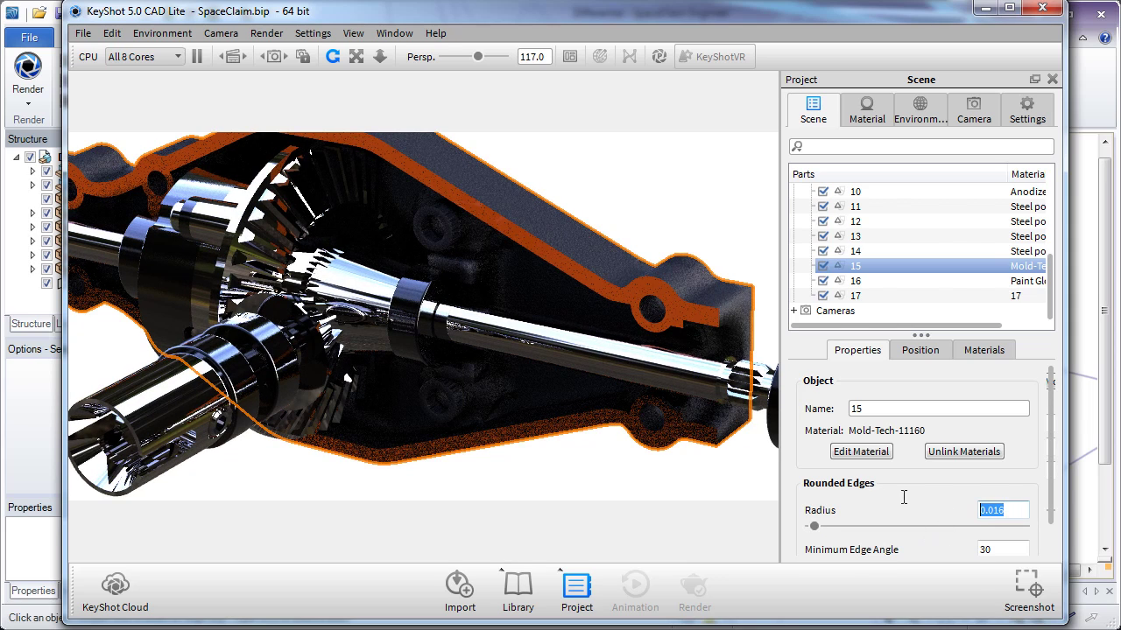
pyautogui.write('.004')
pyautogui.press('Return')
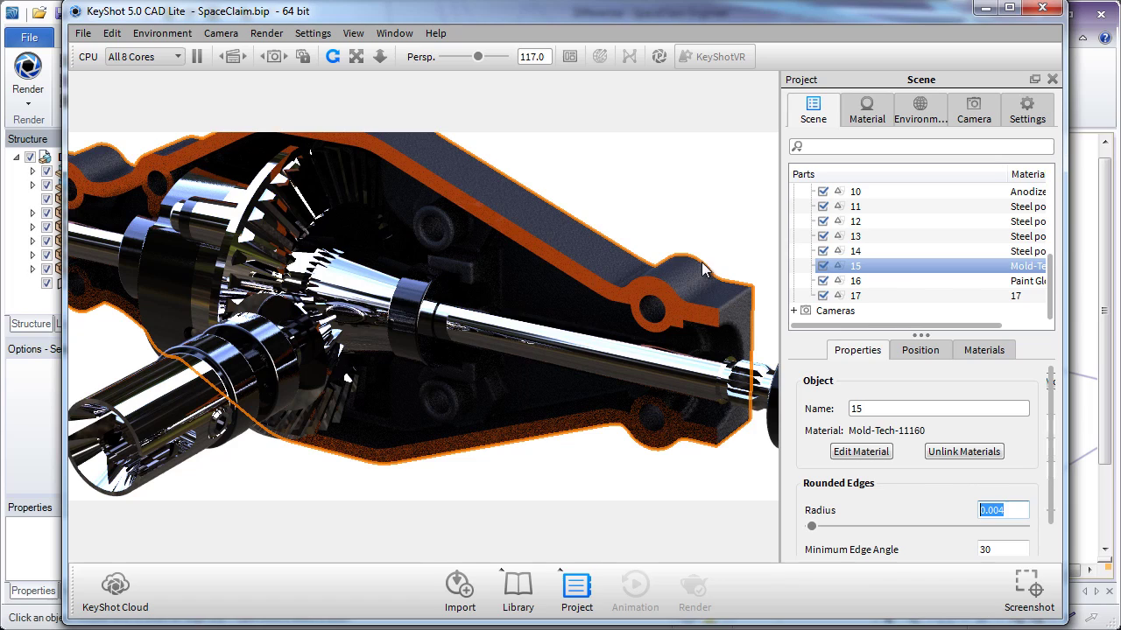
pyautogui.click(701, 319)
# Deselect everything and zoom out until the whole differential fits the view.
pyautogui.click(683, 223)
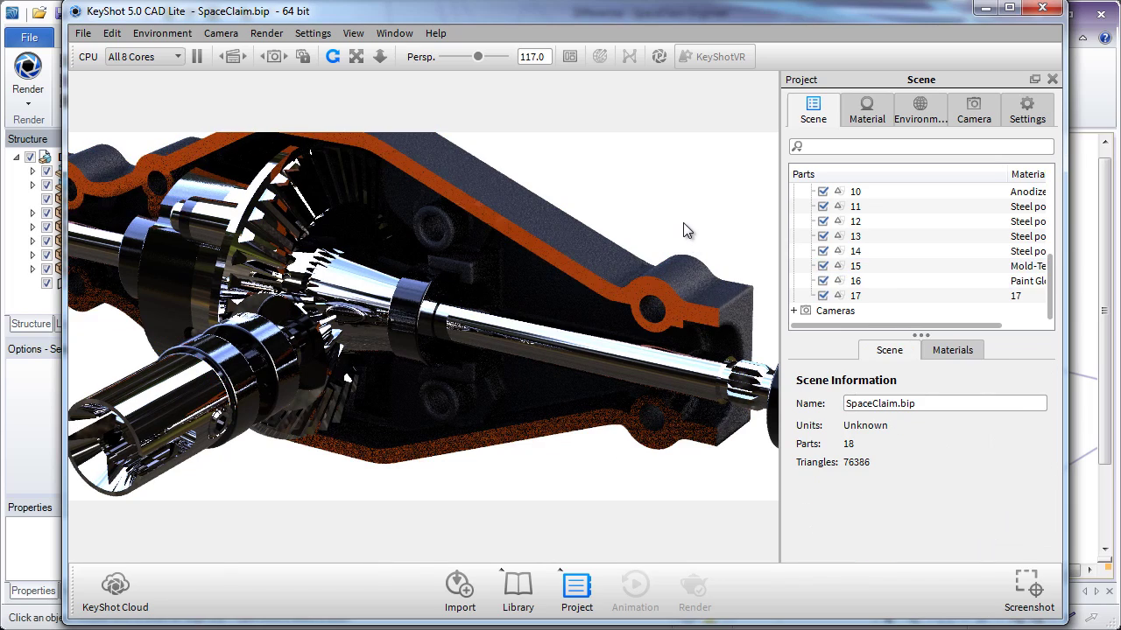
pyautogui.scroll(-5, 691, 242)
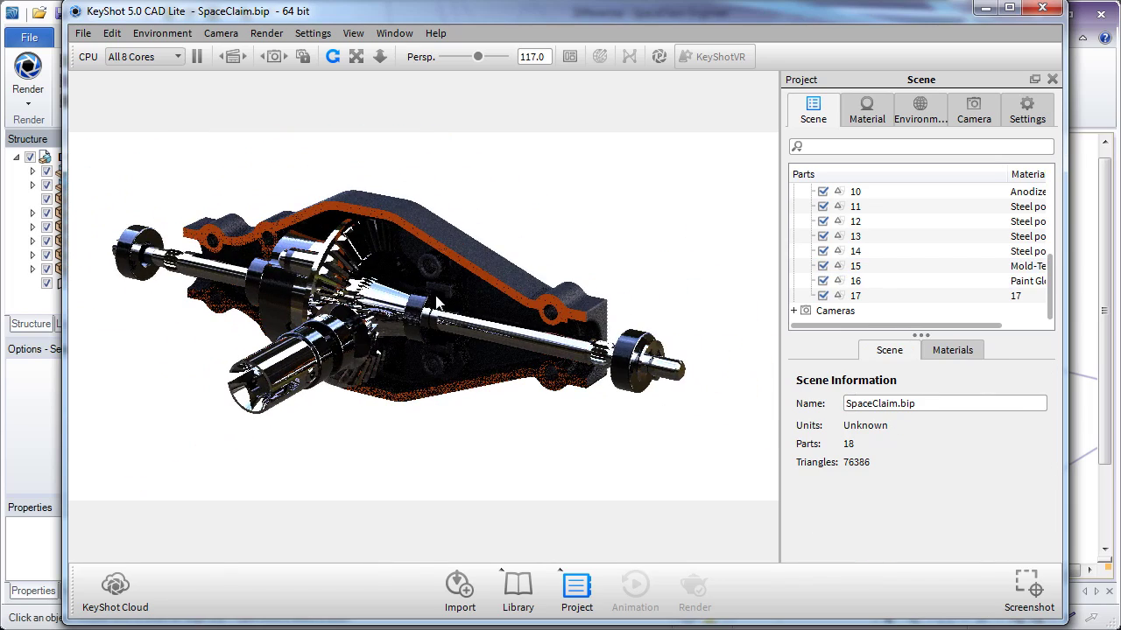